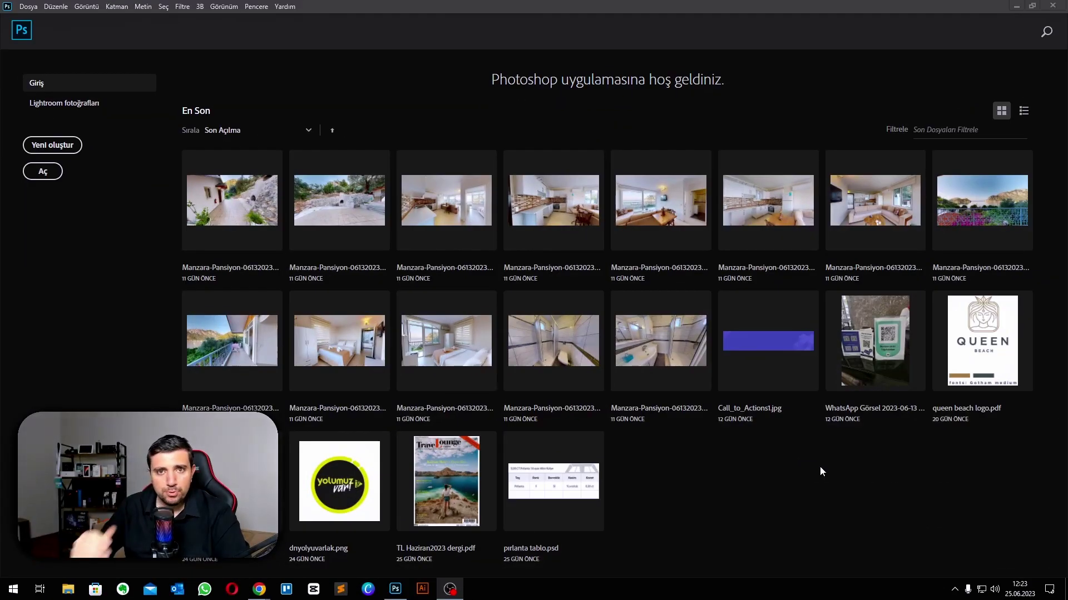
- Create a new 1920 x 1080 px document at 100 ppi with a transparent background
left_click(39, 10)
left_click(34, 20)
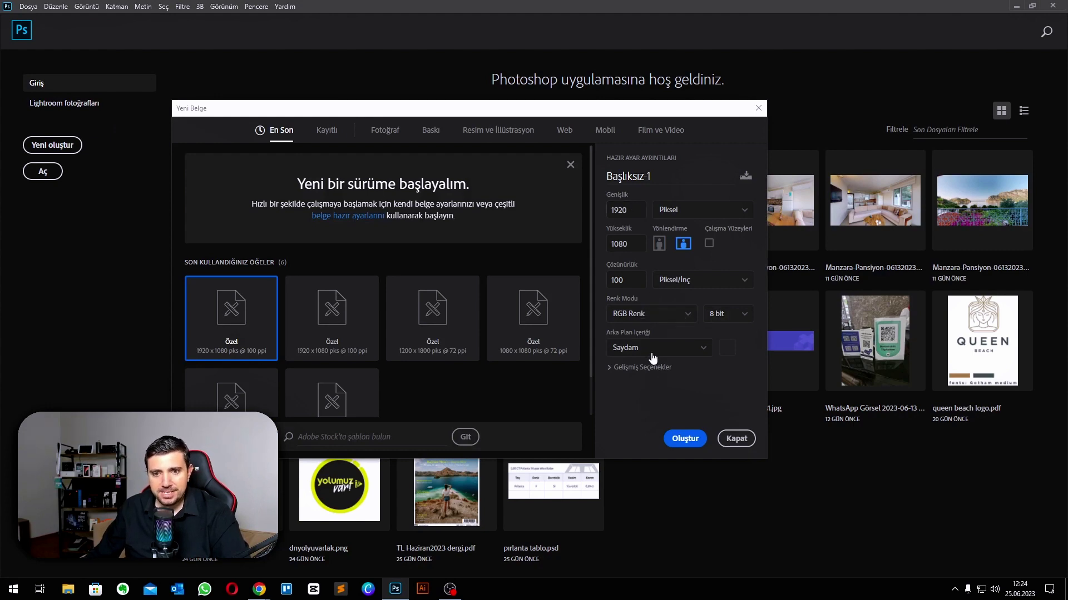
left_click(681, 441)
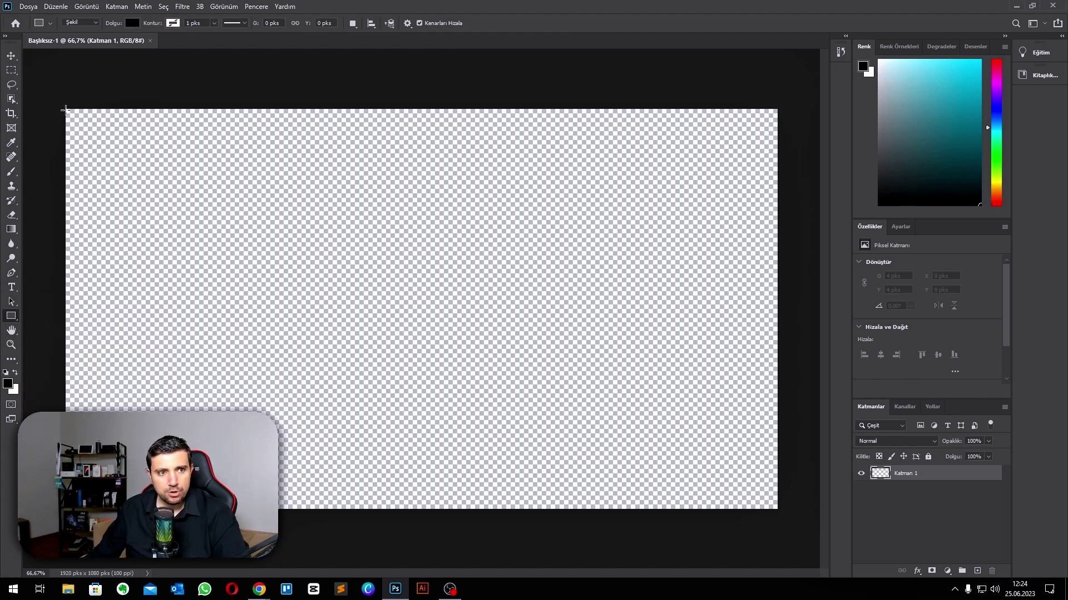
- Draw a black rectangle over the whole canvas and enlarge it slightly to about 1921 x 1083 px
left_click_drag(66, 109, 777, 509)
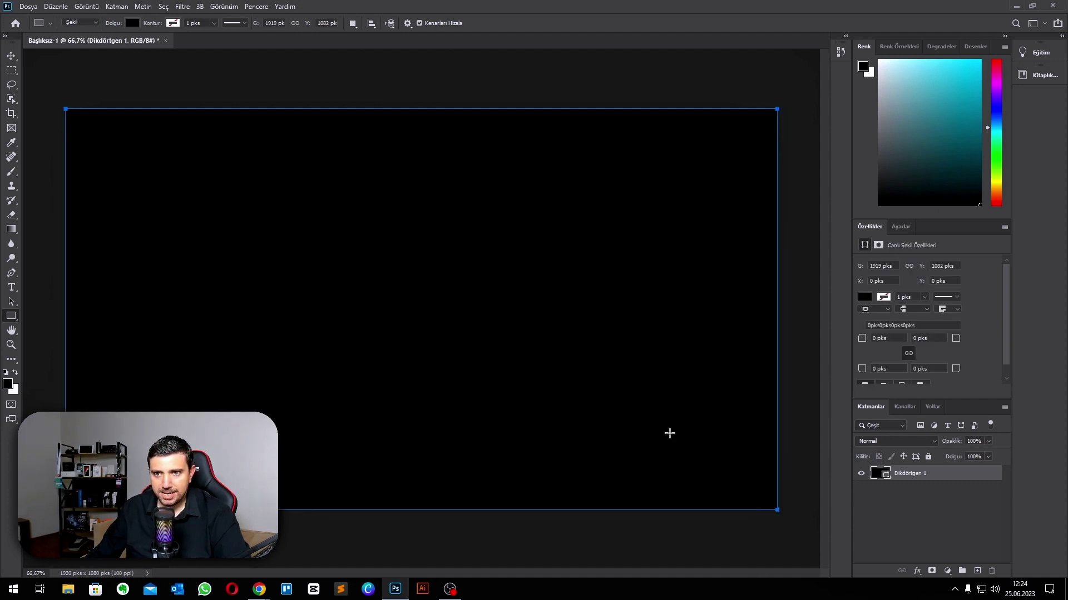
left_click(12, 56)
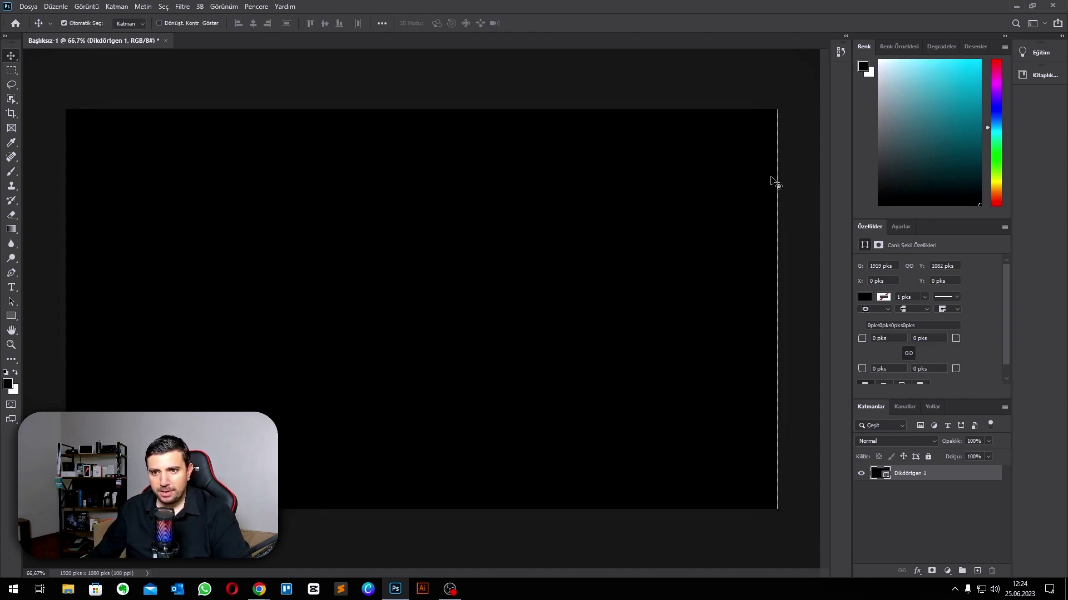
key("ctrl+t")
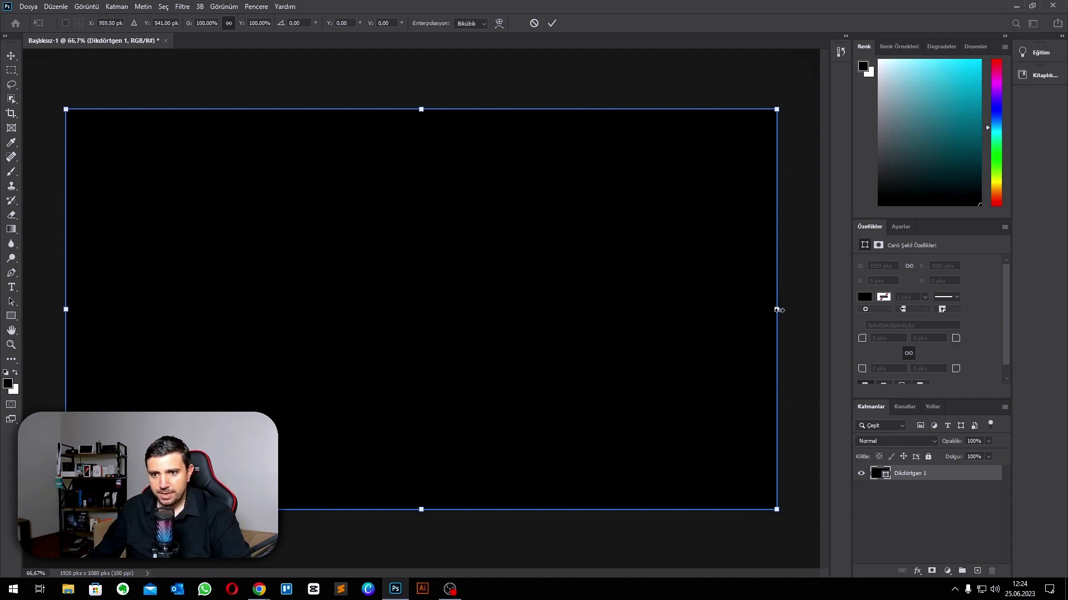
left_click_drag(777, 310, 784, 310)
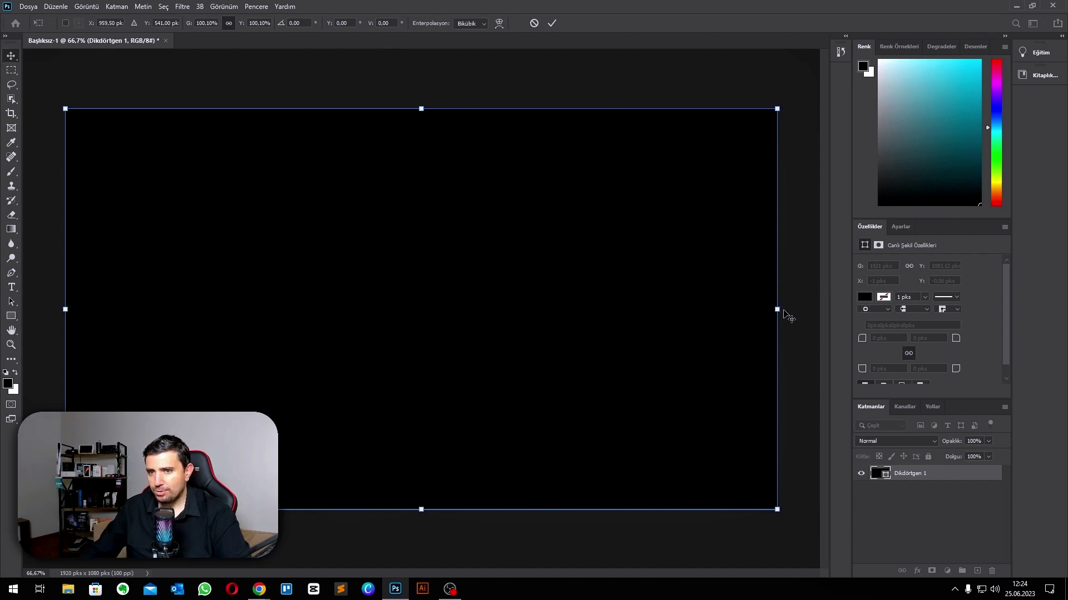
key("Return")
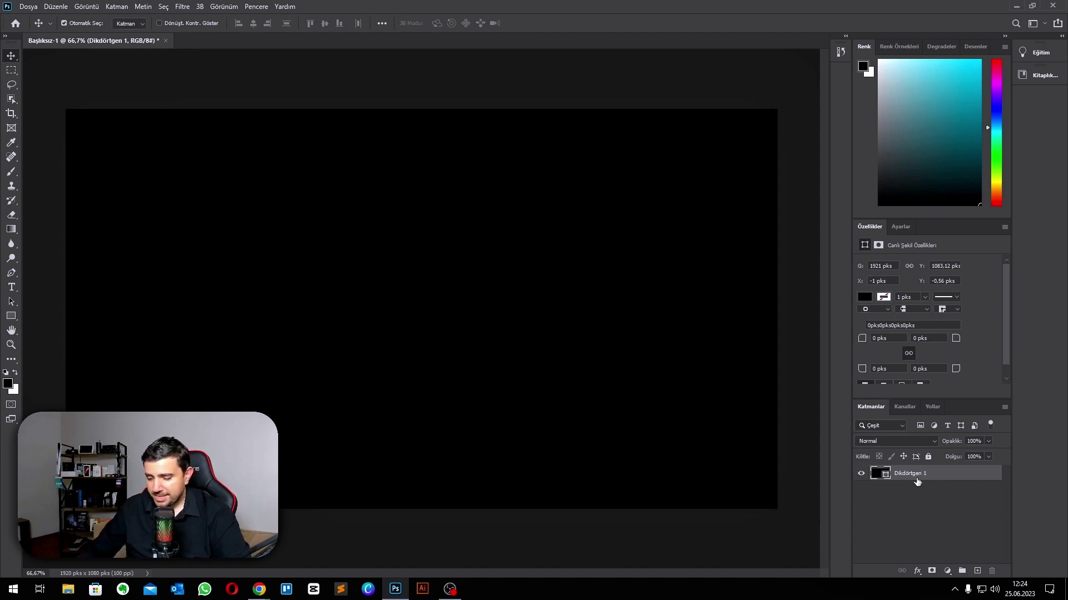
- Duplicate the black rectangle layer and fill the copy with white
key("ctrl")
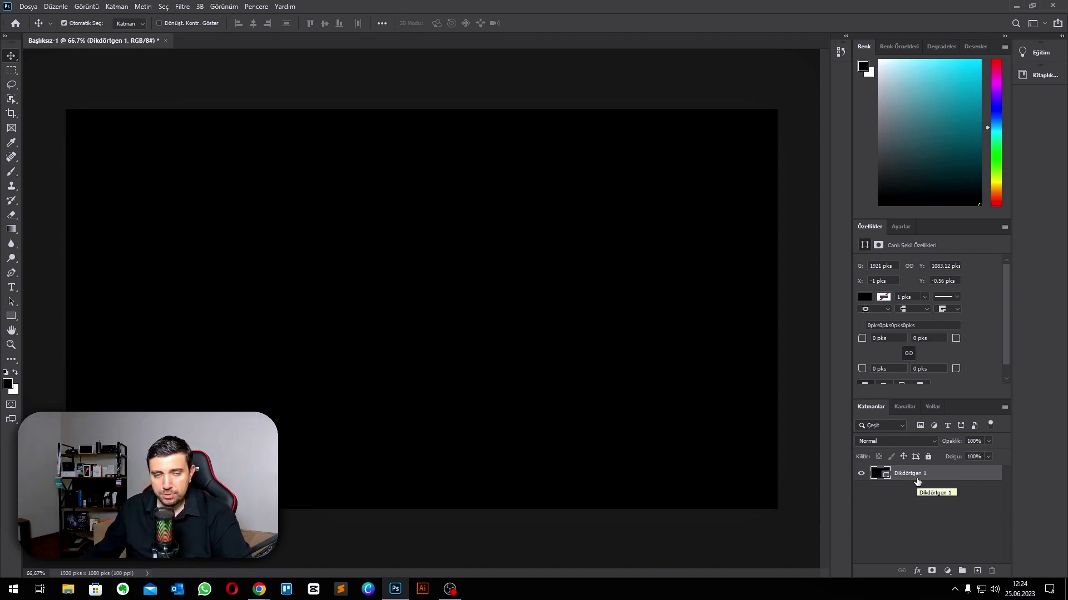
key("ctrl")
key("ctrl+j")
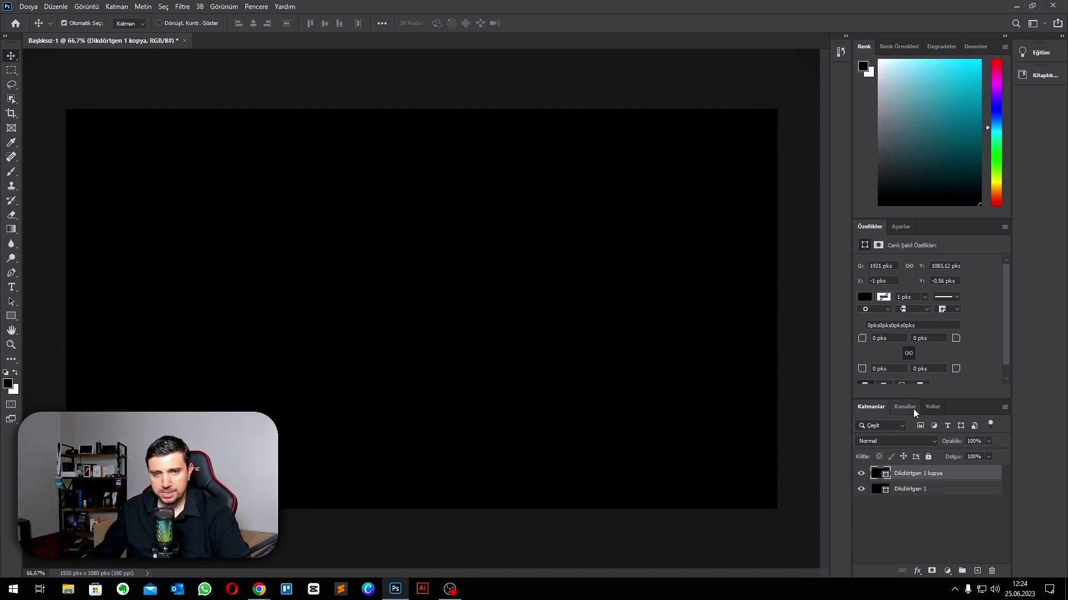
left_click(867, 298)
left_click(865, 356)
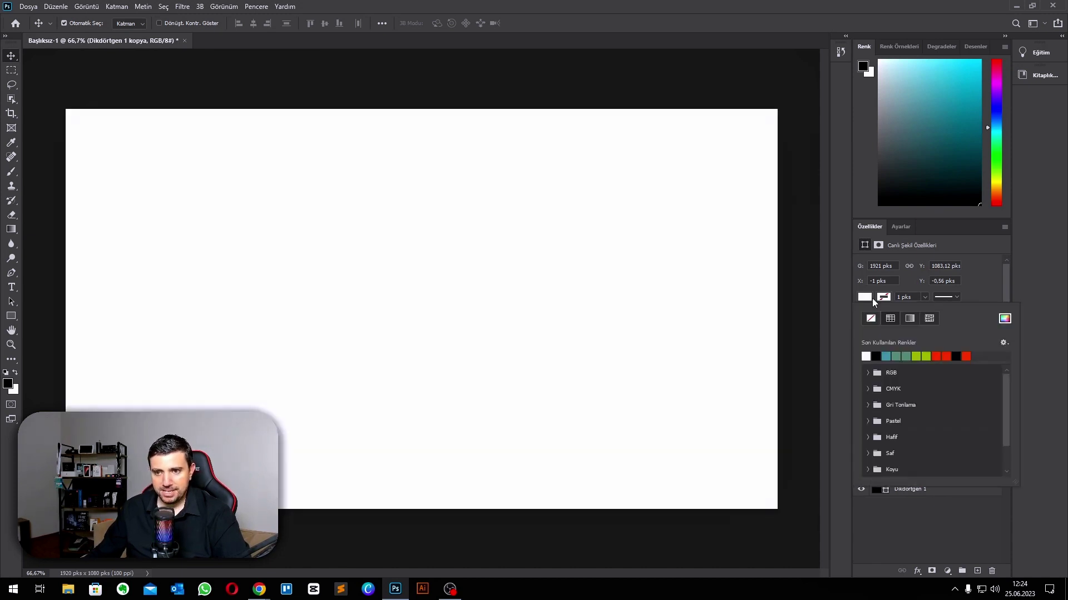
left_click(848, 311)
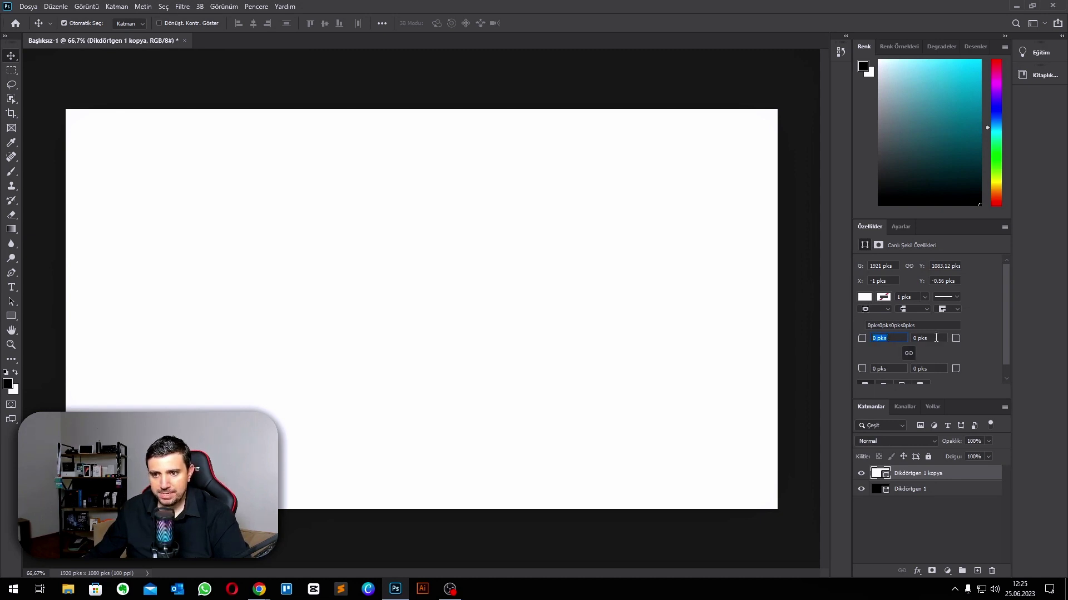
- Round all four corners of the white rectangle with a 180 px radius and deselect the layer
type("18")
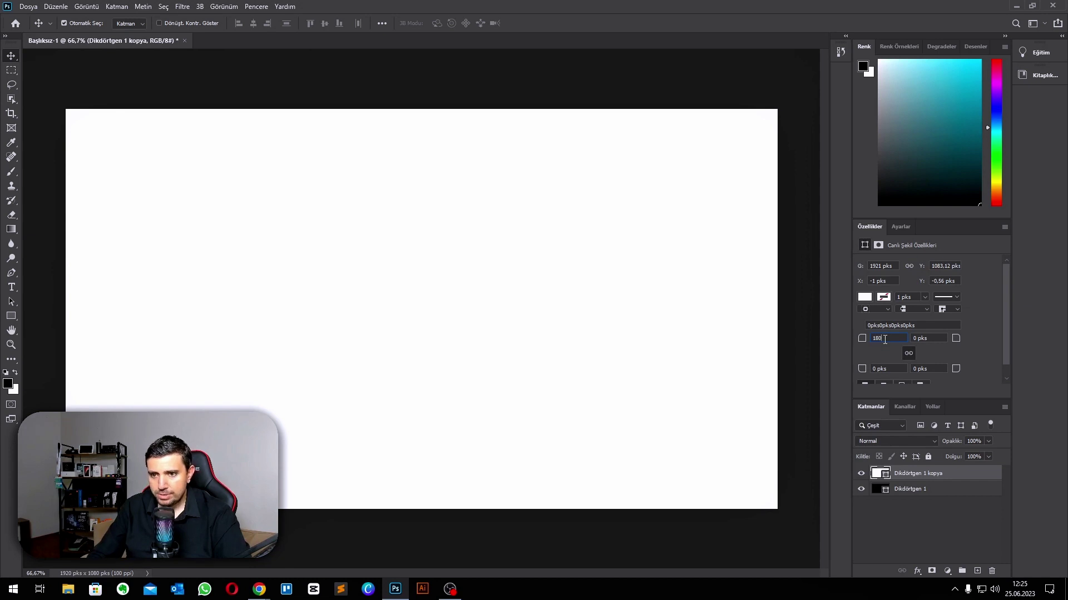
type("0")
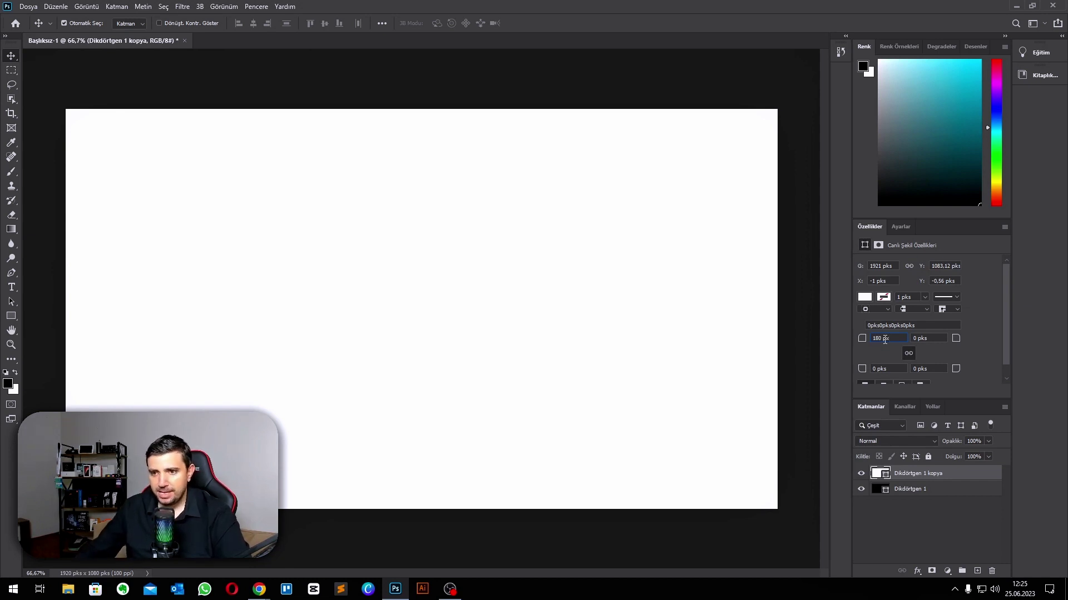
key("Return")
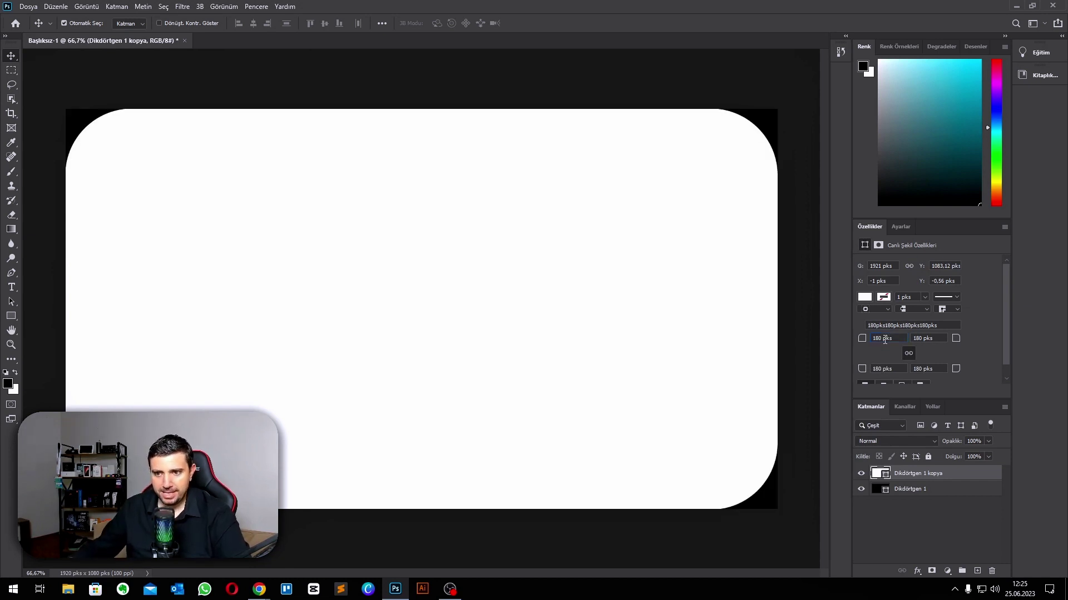
left_click(85, 77)
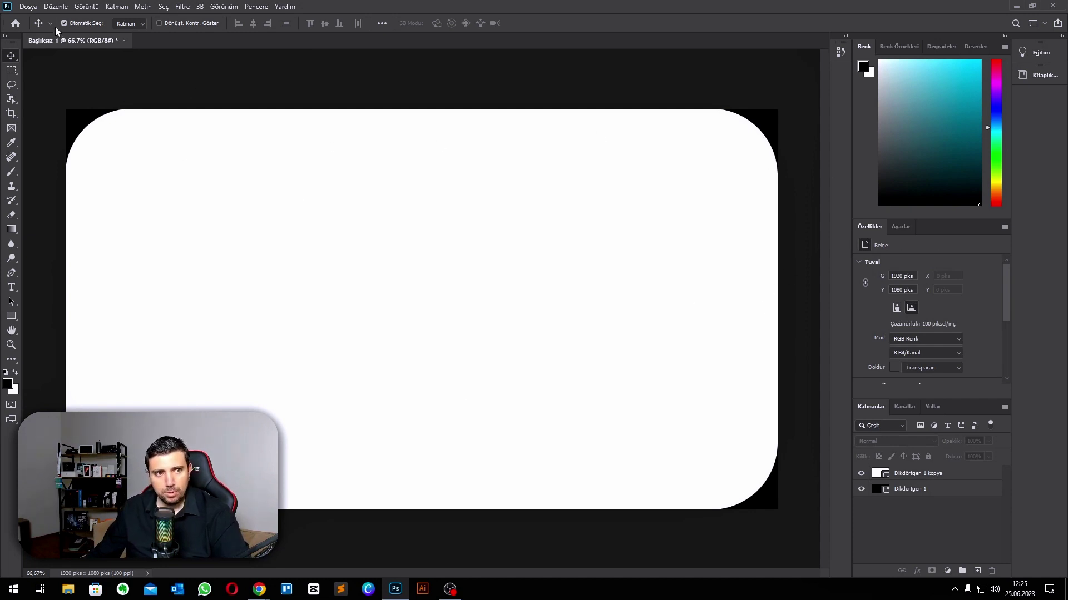
- Export the image with Export As in JPG format
left_click(35, 8)
mouse_move(94, 168)
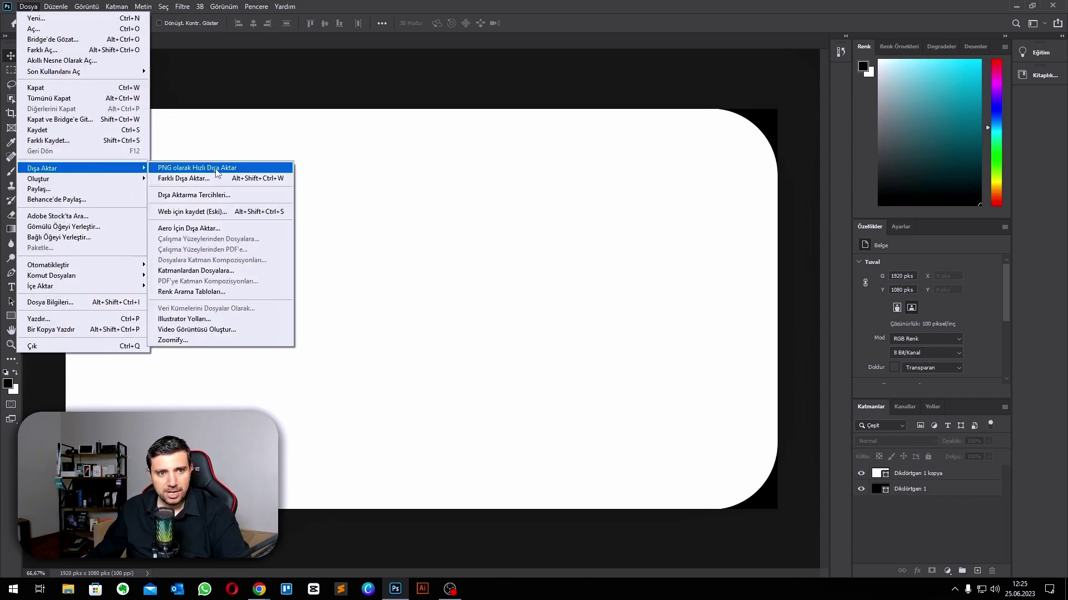
left_click(206, 179)
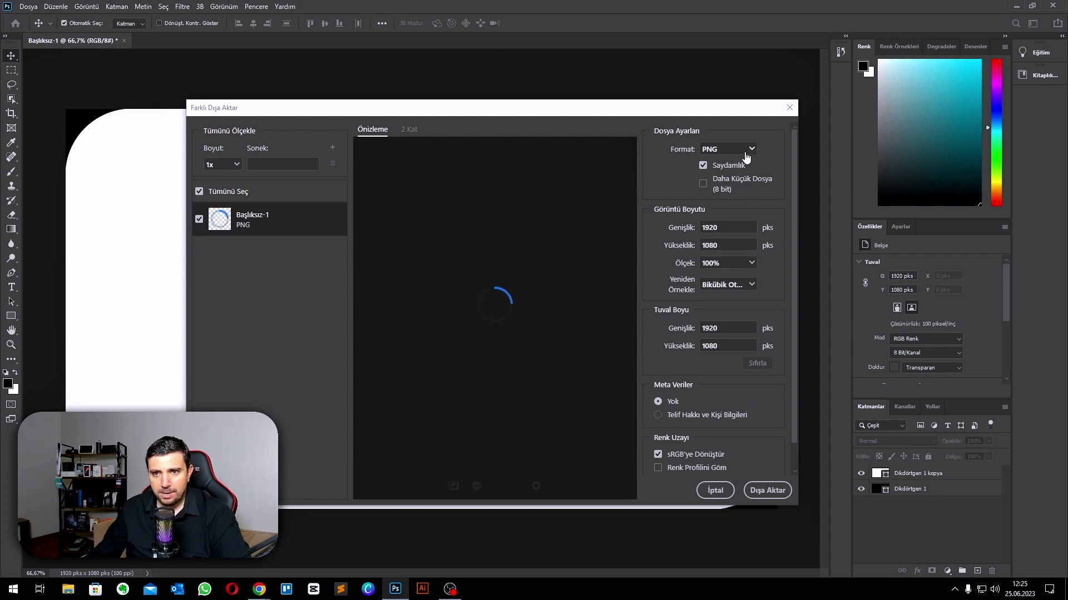
left_click(745, 150)
left_click(729, 178)
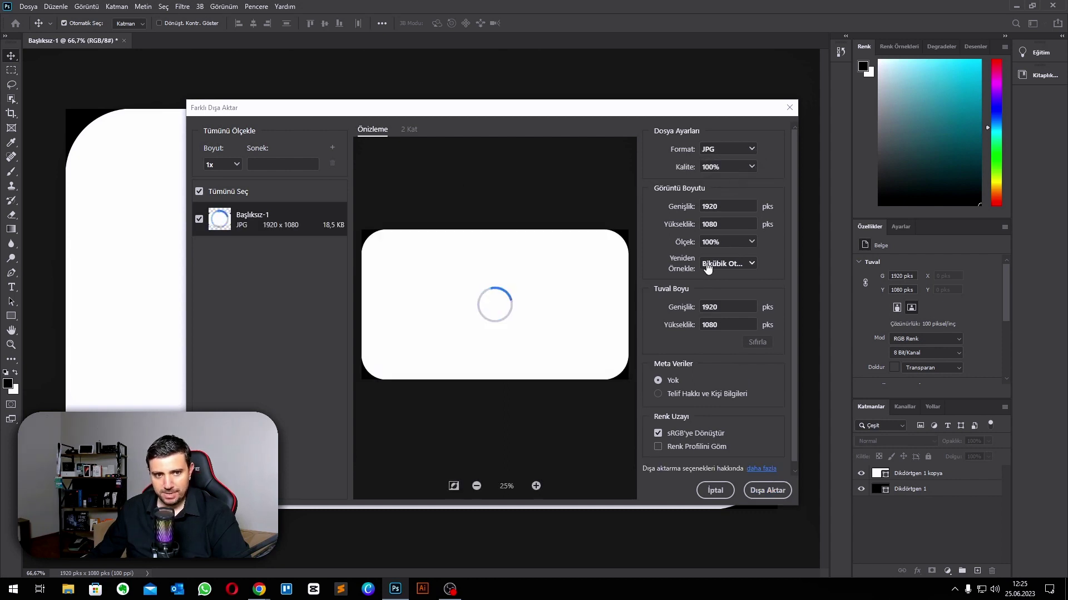
left_click(770, 491)
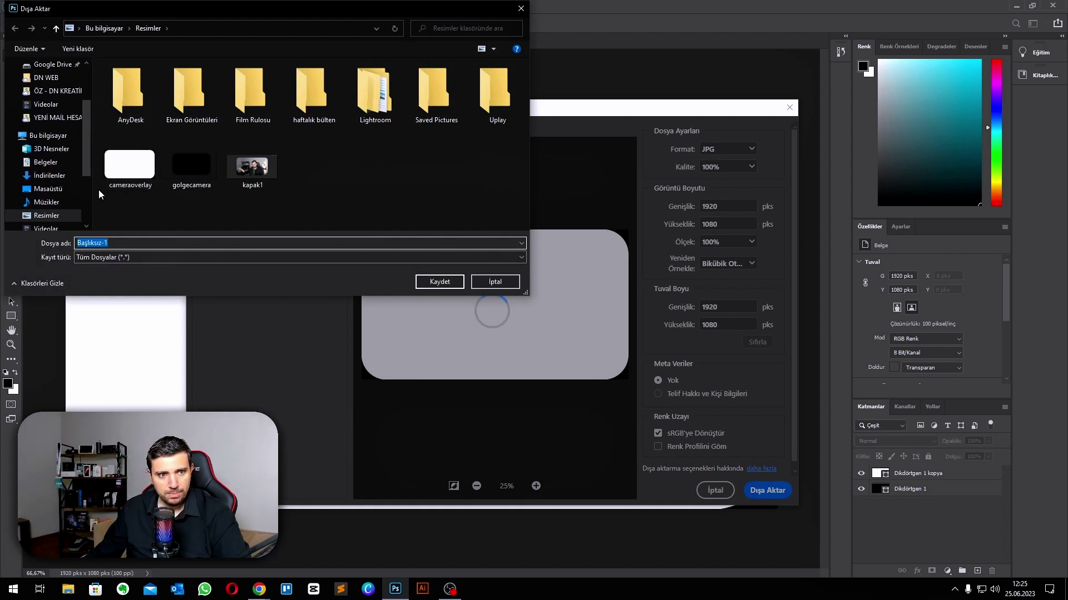
- Save the exported image to the desktop under the name cameraoverlay1
left_click(48, 188)
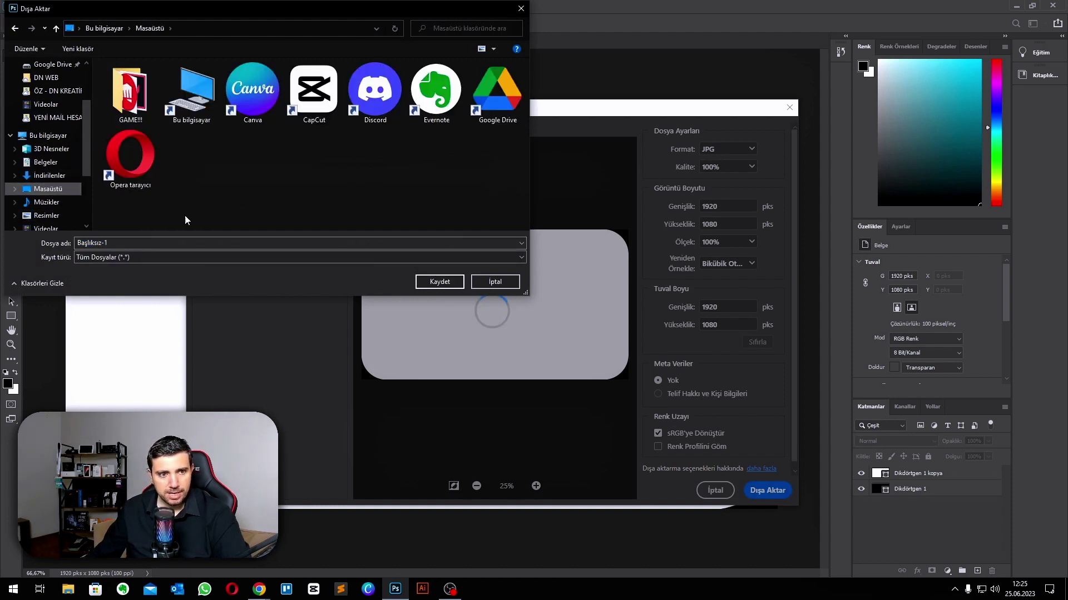
left_click(141, 242)
type("ca")
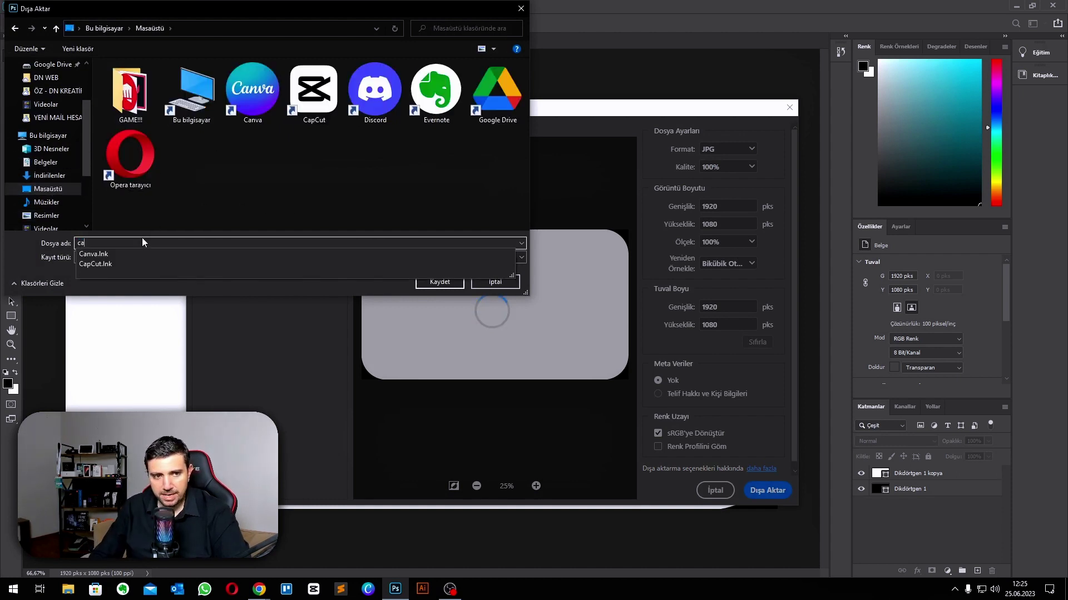
type("merao")
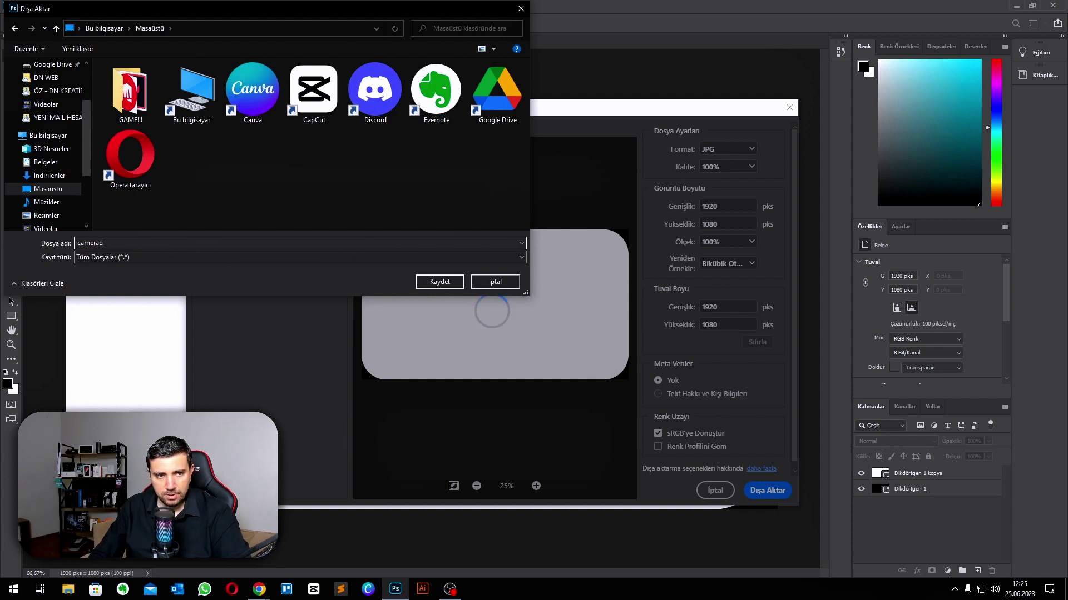
type("verlay1")
key("Return")
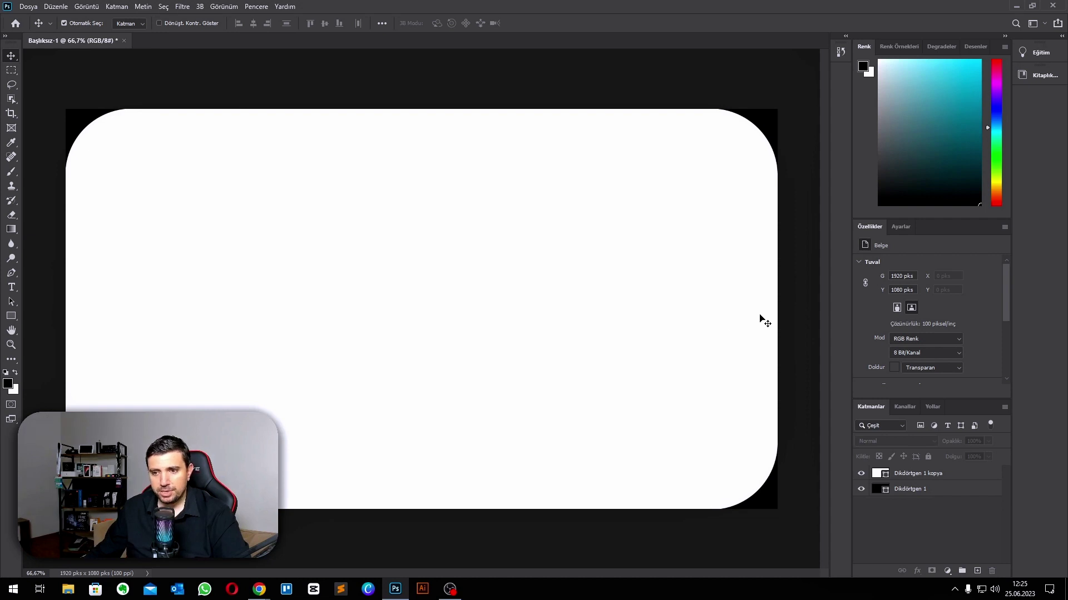
- Duplicate the white rounded rectangle, hide the two layers beneath the copy, and fill the copy with black
left_click(923, 477)
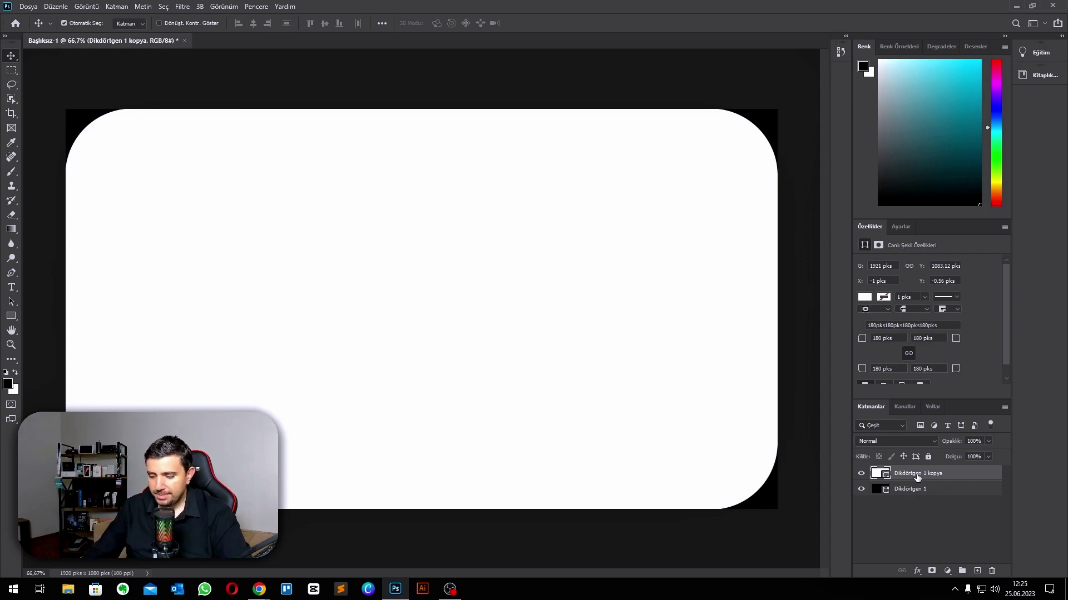
key("ctrl+j")
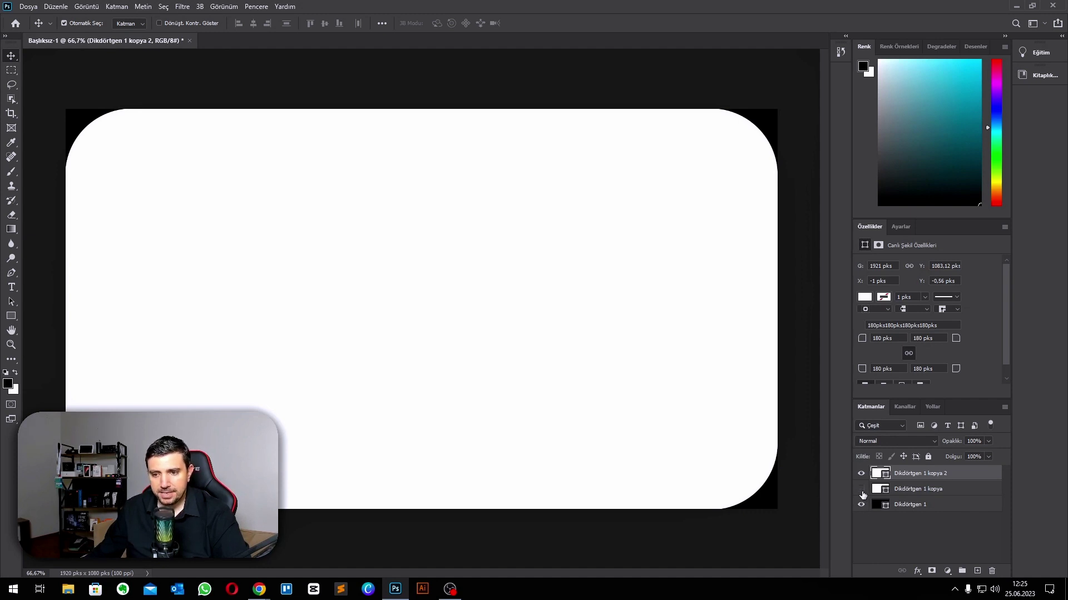
left_click(861, 504)
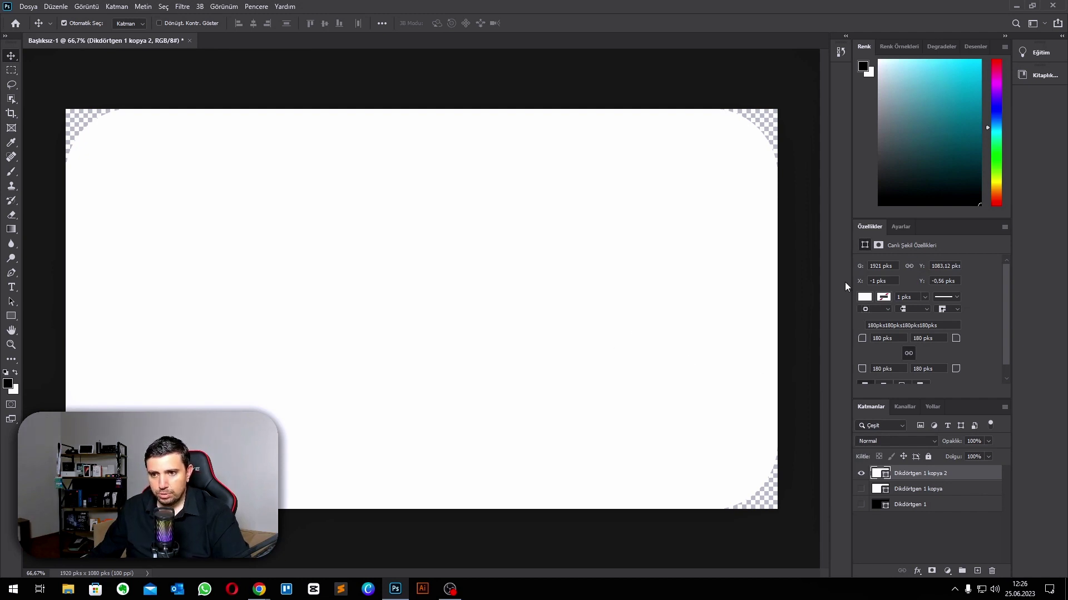
left_click(864, 298)
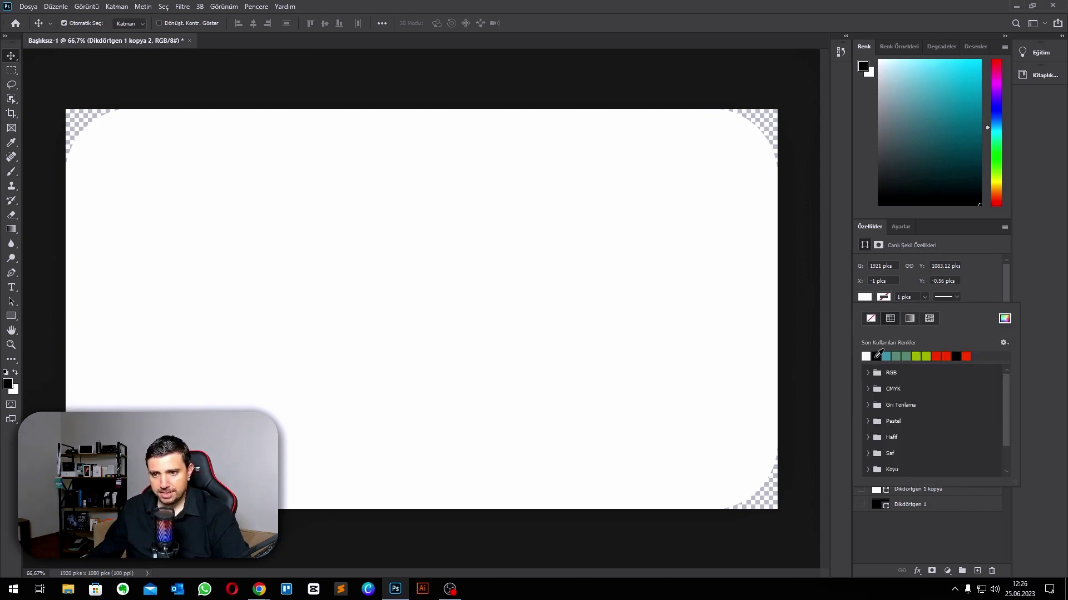
left_click(877, 355)
left_click(889, 544)
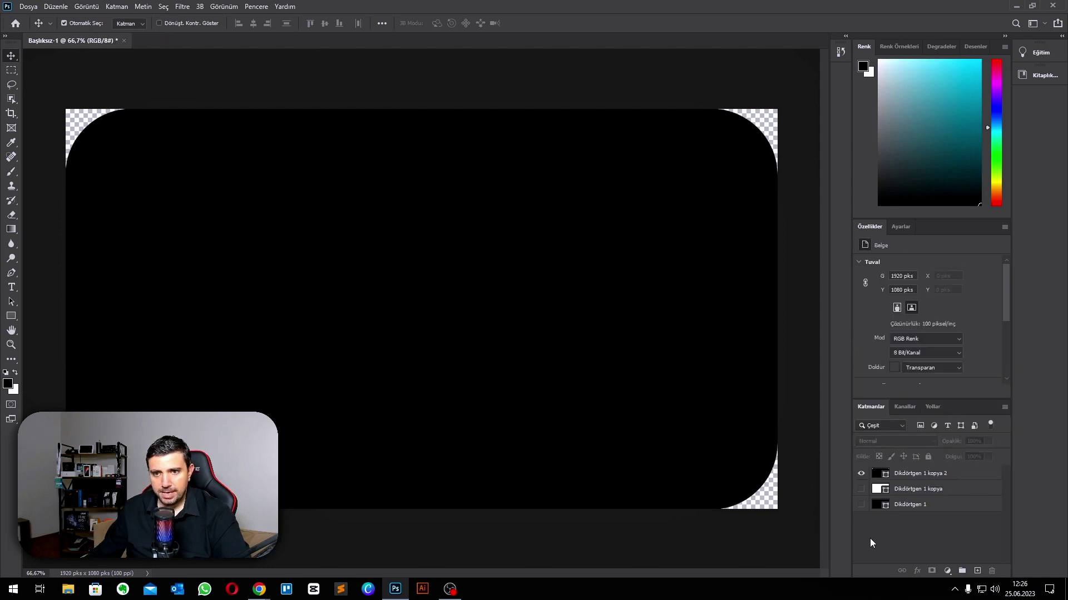
- Scale the black rounded rectangle down to about 66.5% and keep it centred on the canvas
key("ctrl+t")
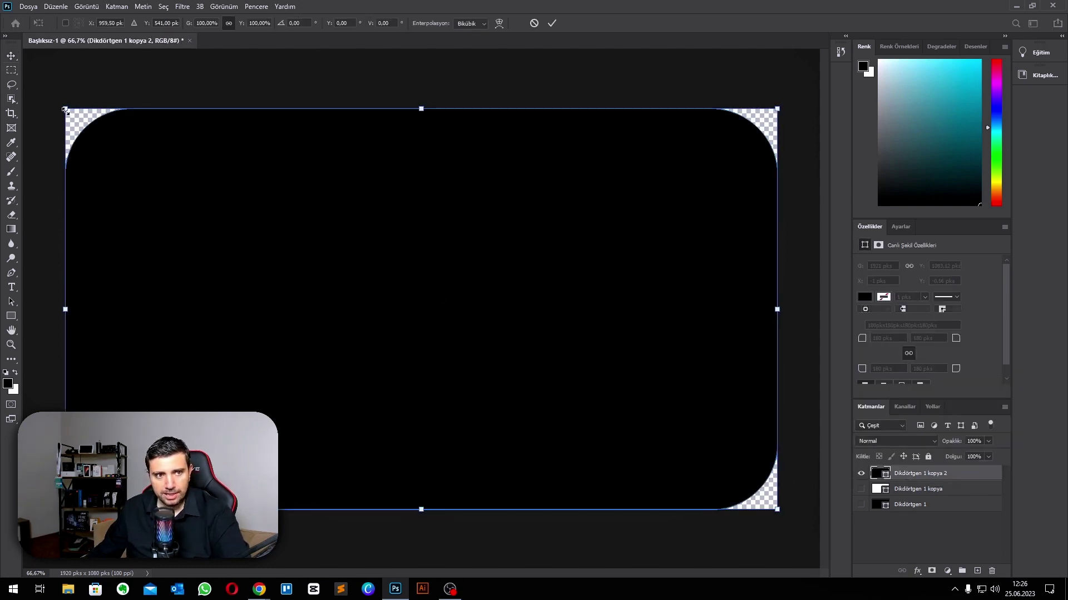
left_click_drag(66, 109, 187, 175)
mouse_move(394, 276)
left_mouse_down()
mouse_move(403, 276)
mouse_move(393, 274)
left_mouse_up()
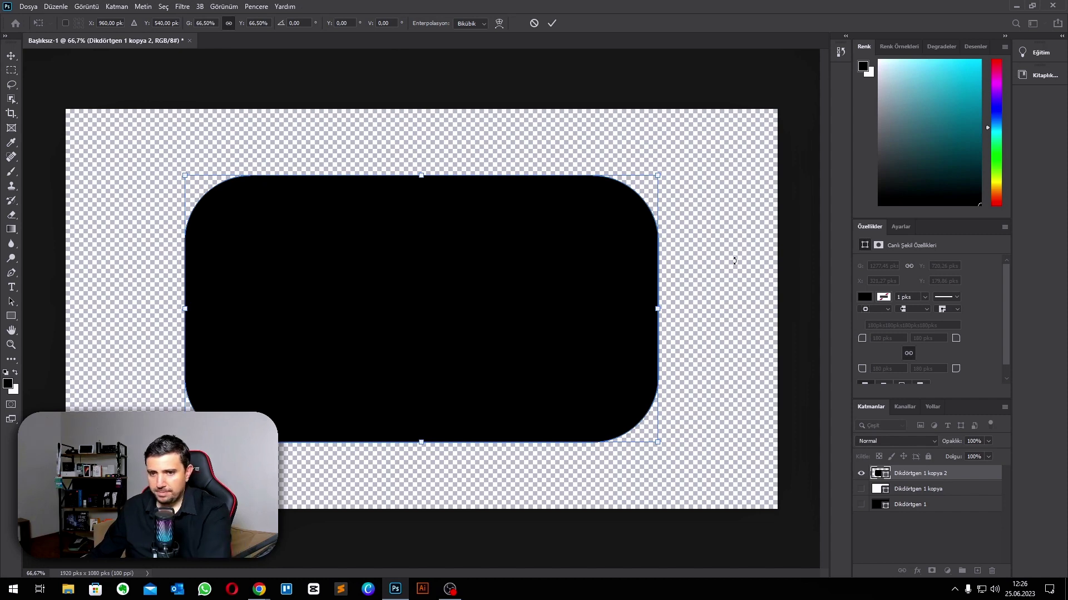
key("Return")
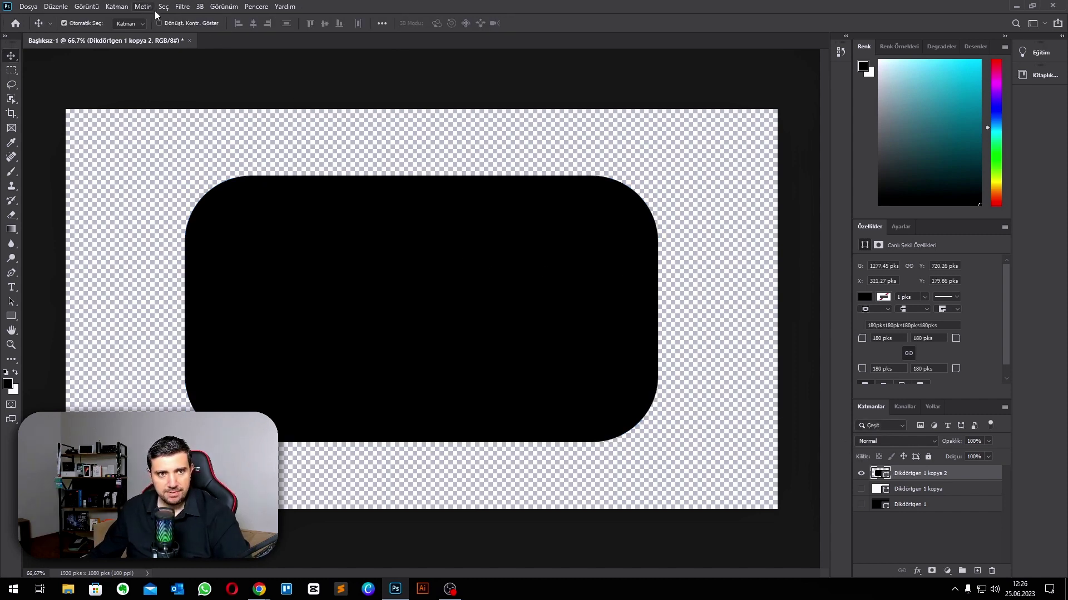
- Convert the black rounded rectangle to a smart object and apply a Gaussian Blur with an 18 px radius
left_click(182, 6)
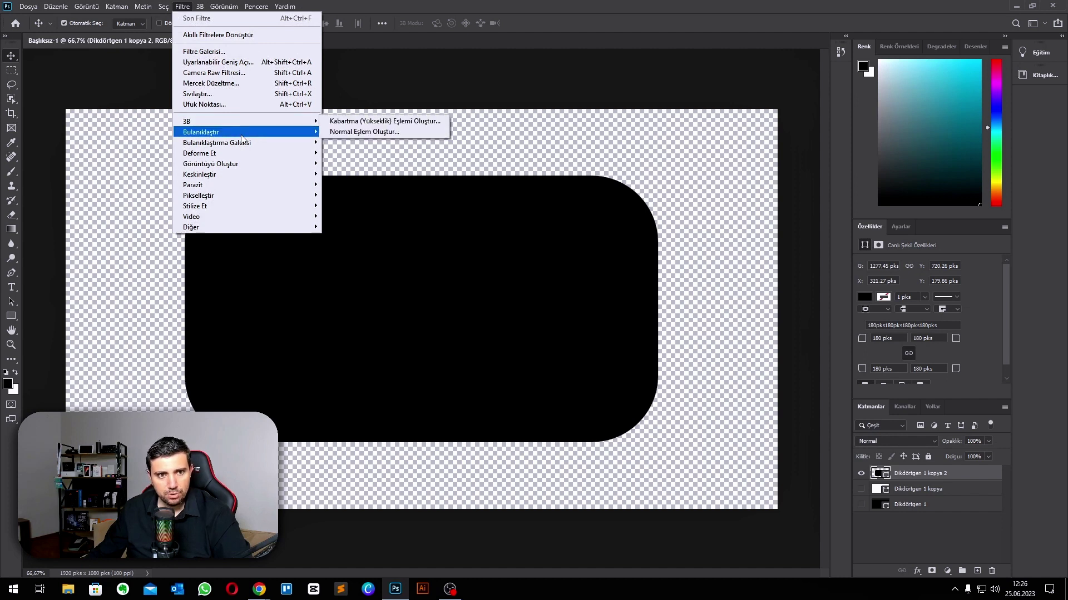
mouse_move(247, 138)
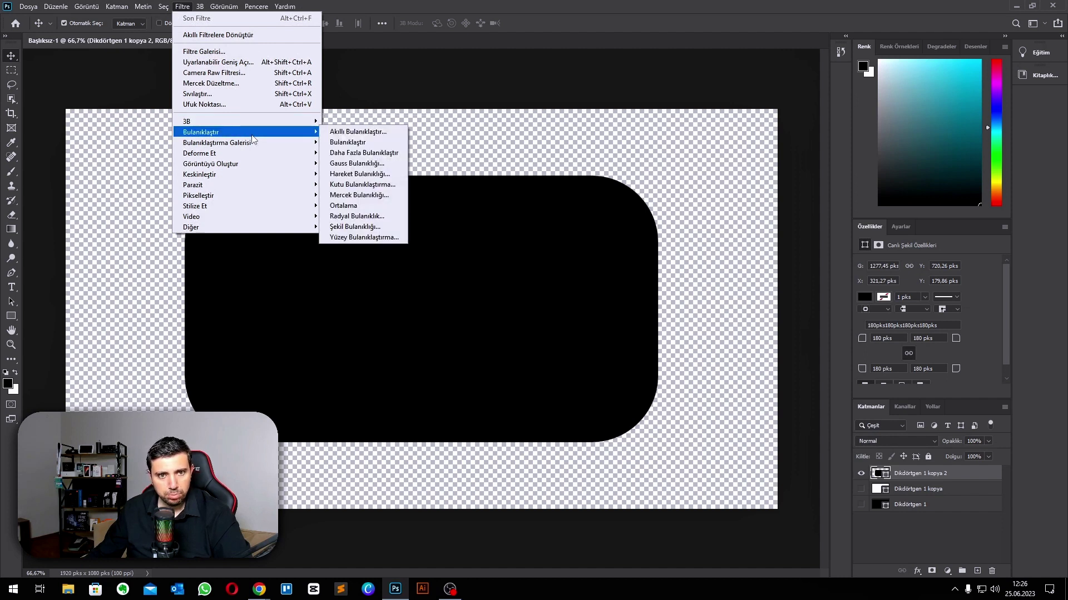
left_click(369, 164)
left_click(530, 221)
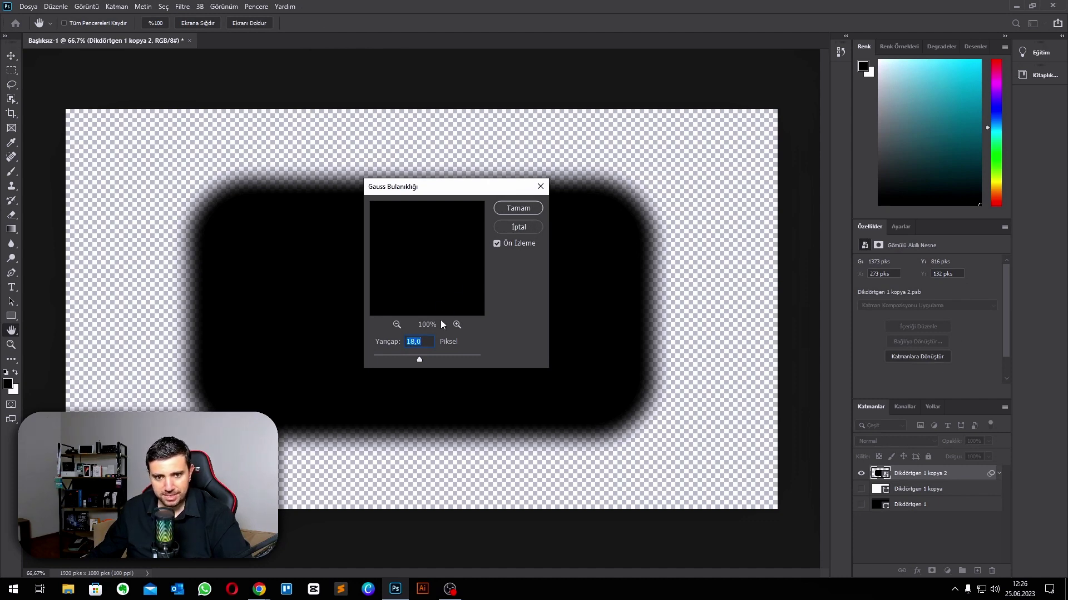
left_click(523, 212)
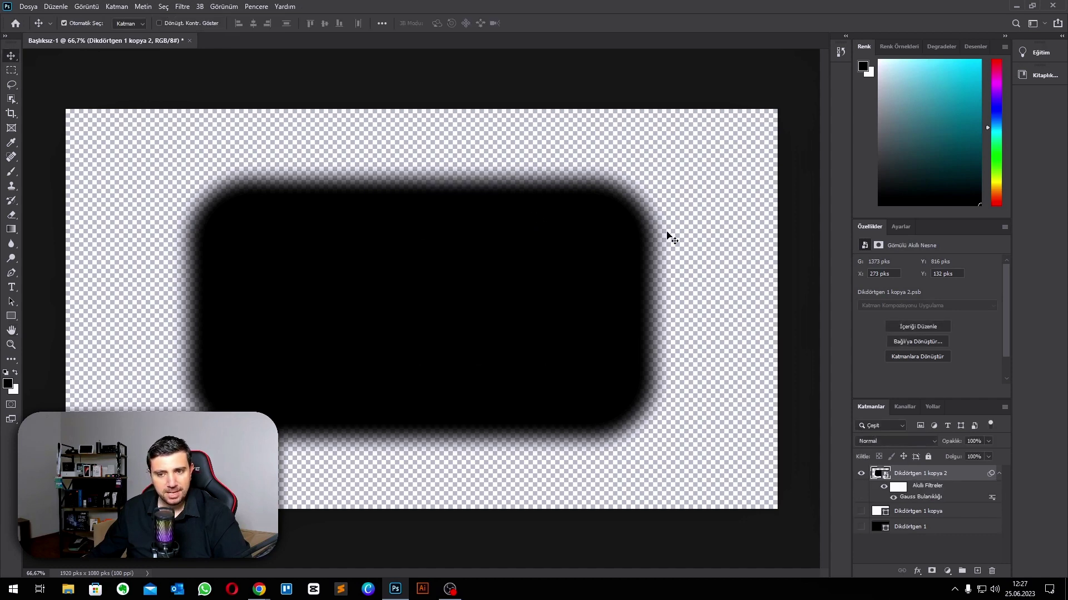
- Lower the blurred black rectangle layer's opacity to 65% and deselect the layer
left_click(987, 442)
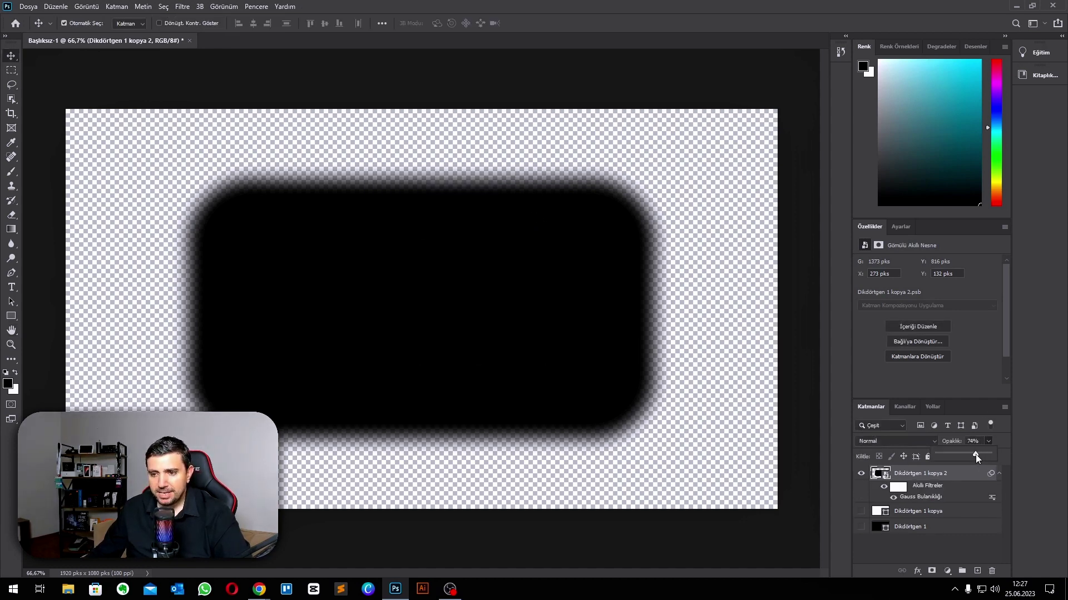
left_click_drag(976, 455, 969, 455)
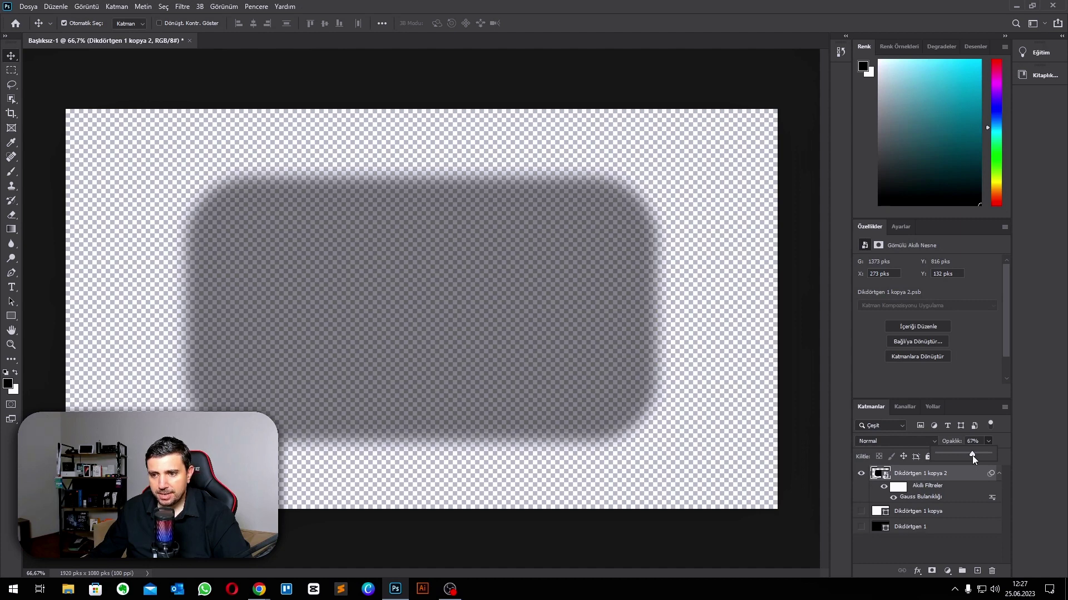
left_click(1029, 456)
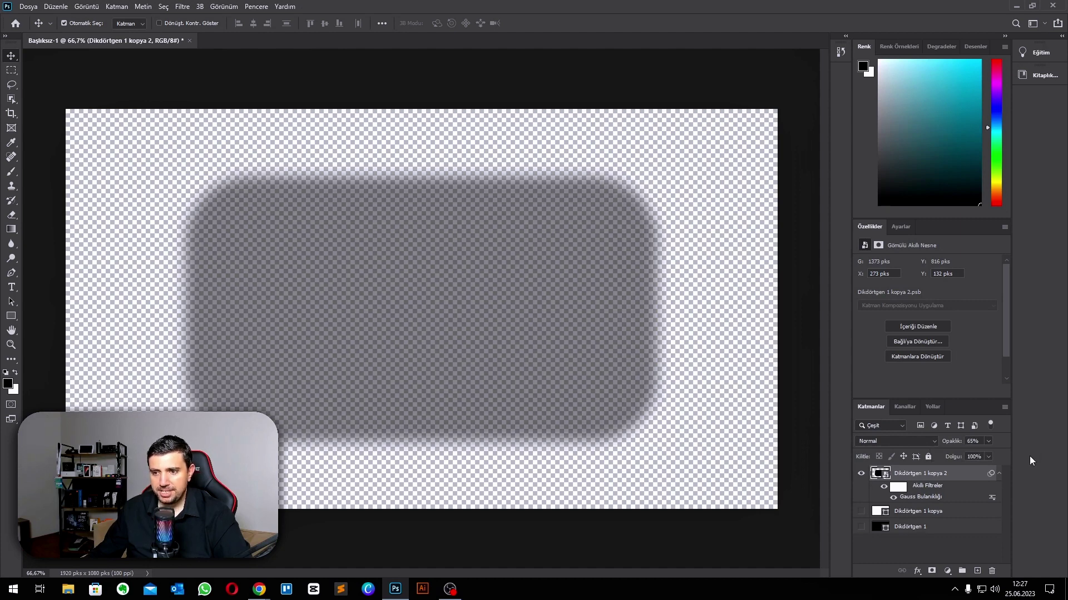
left_click(974, 555)
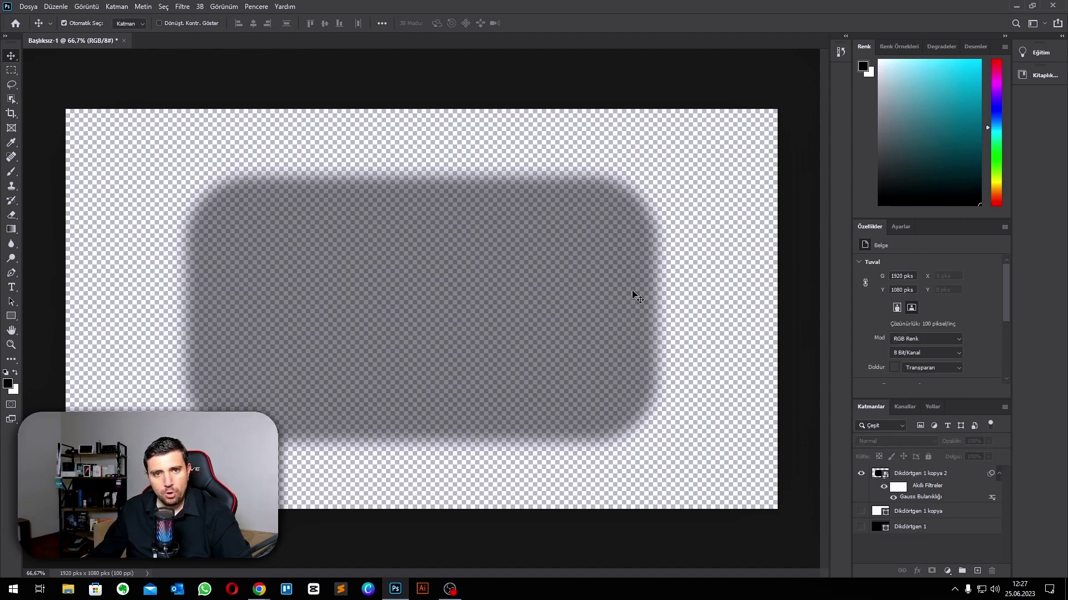
- Open the Export As settings for the shadow image and choose PNG as the file format
left_click(27, 6)
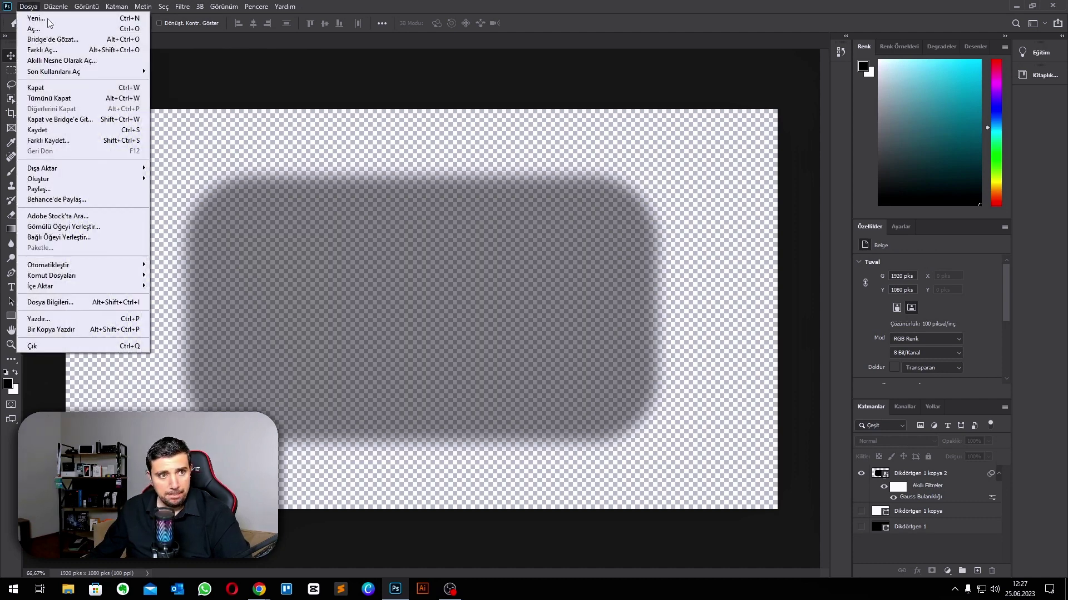
mouse_move(118, 169)
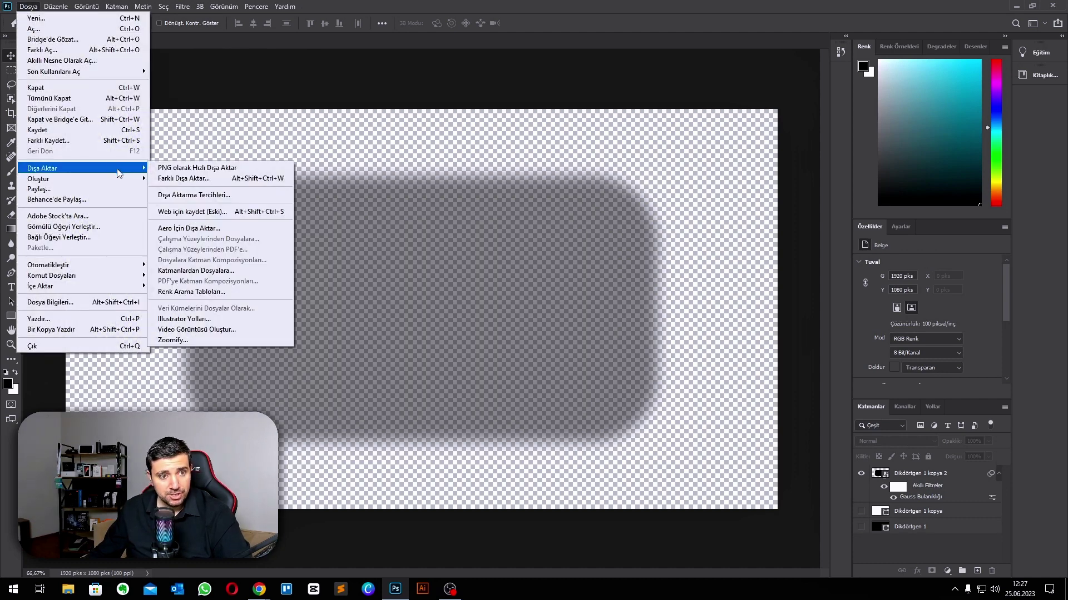
left_click(194, 179)
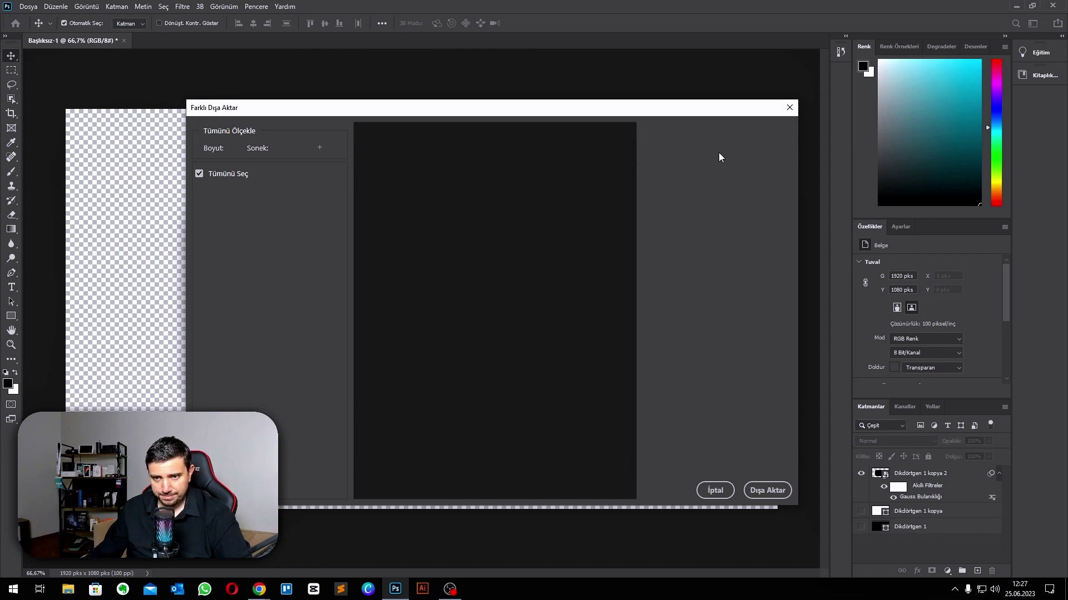
left_click(722, 149)
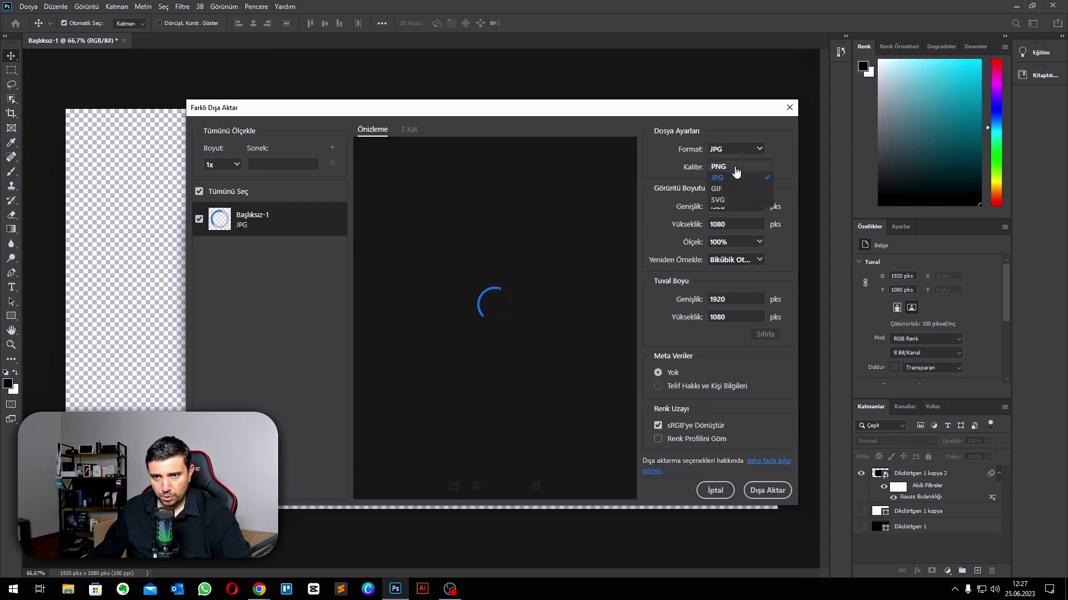
left_click(735, 168)
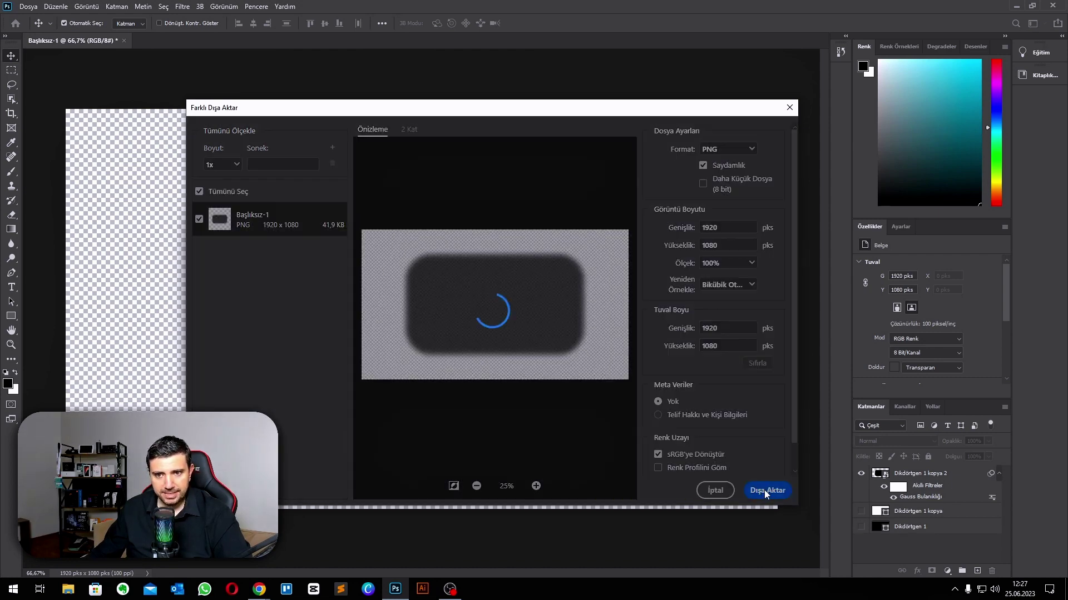
- Export the shadow image to the desktop under the name golgecamera
left_click(765, 491)
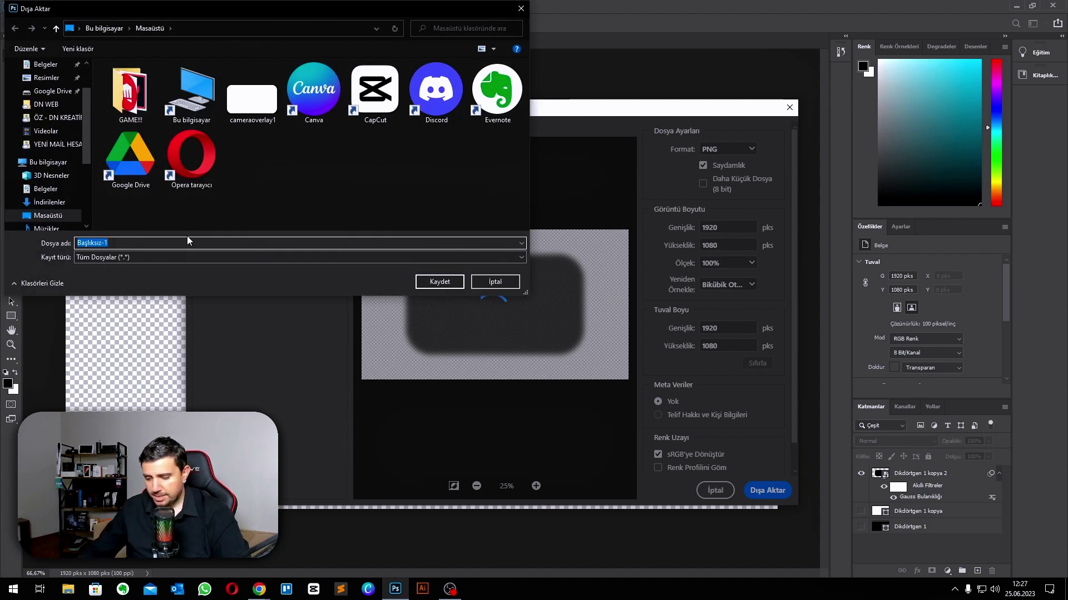
type("golgecamera")
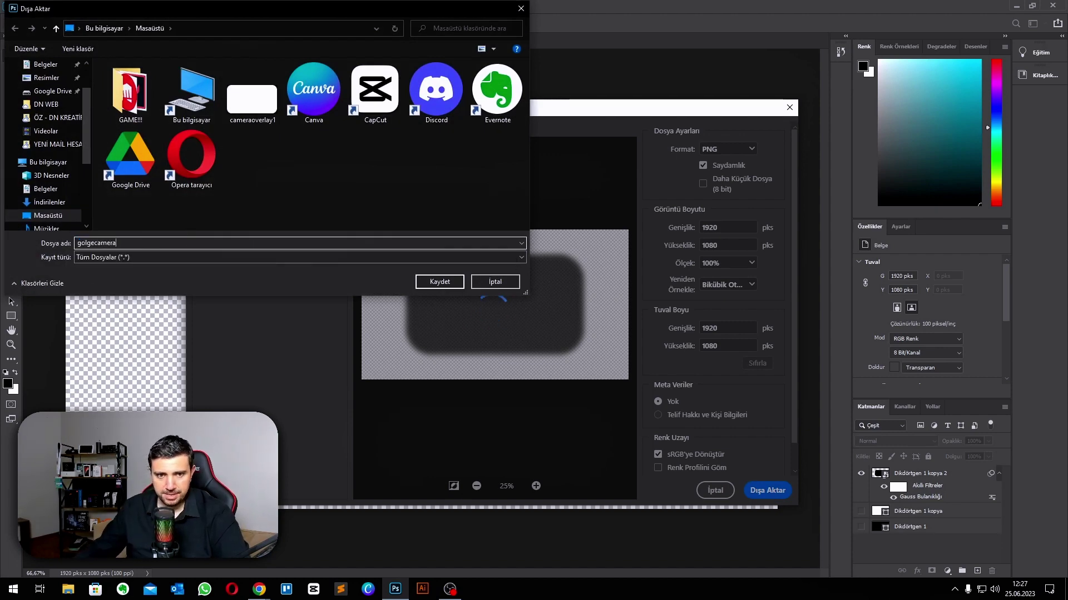
left_click(441, 282)
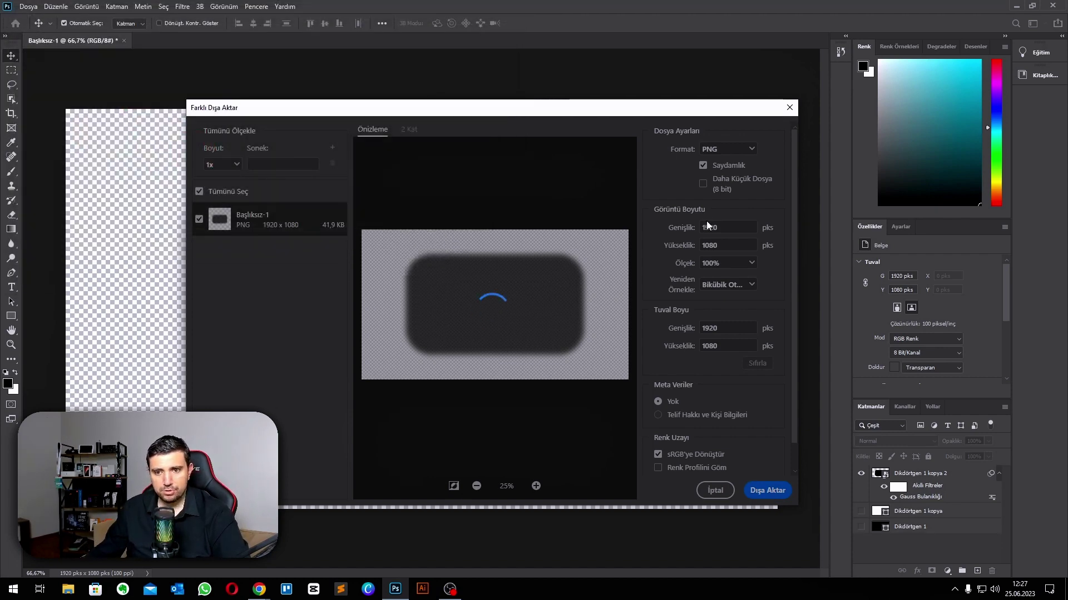
key("Escape")
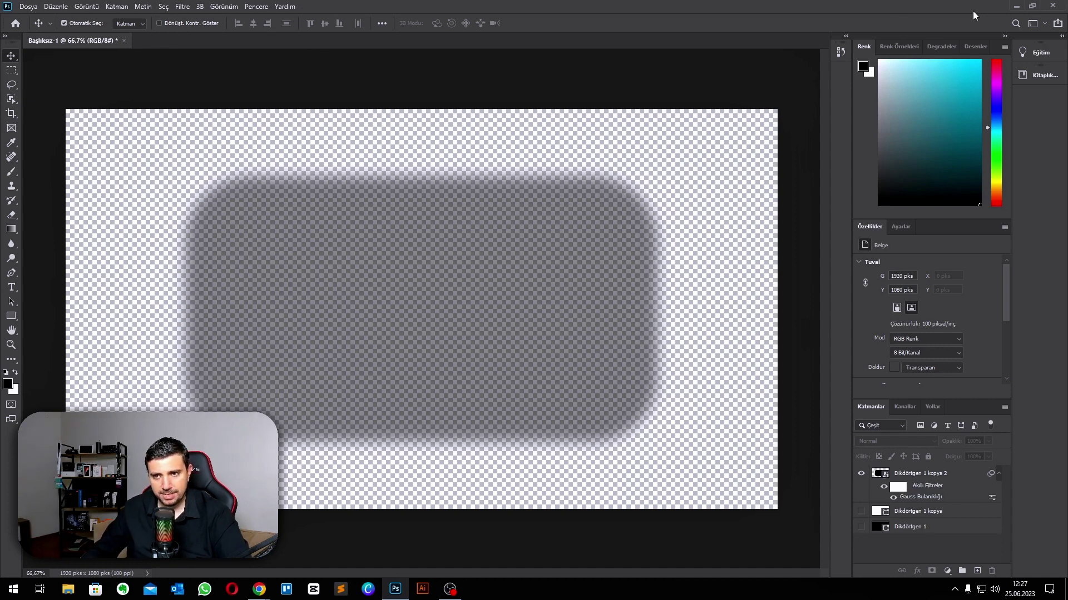
- Minimise Photoshop and check the exported mask and shadow images on the desktop
left_click(1016, 6)
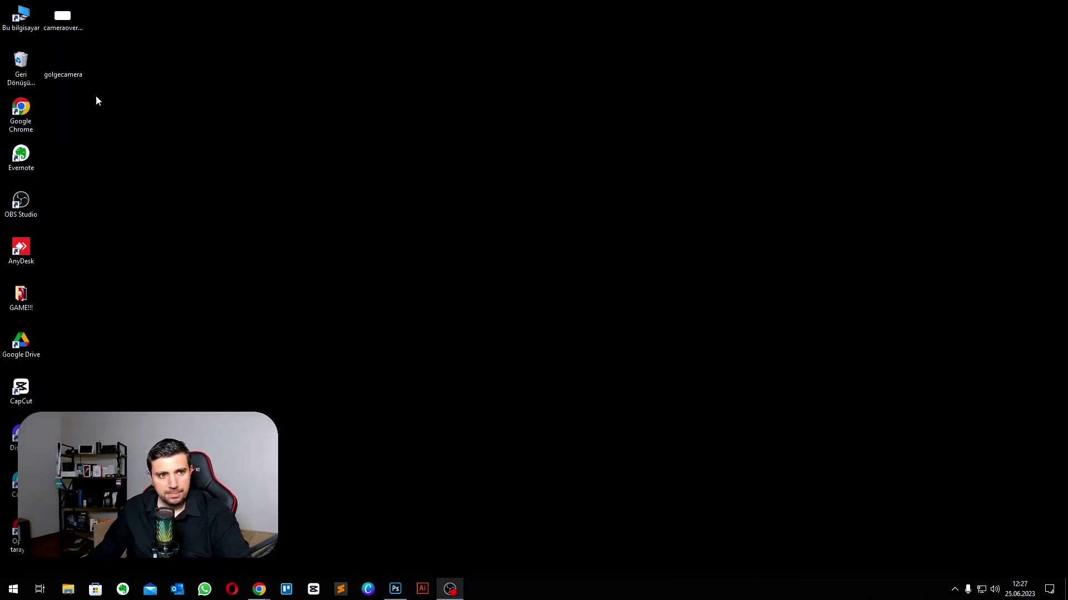
left_click(77, 69)
left_click(69, 26)
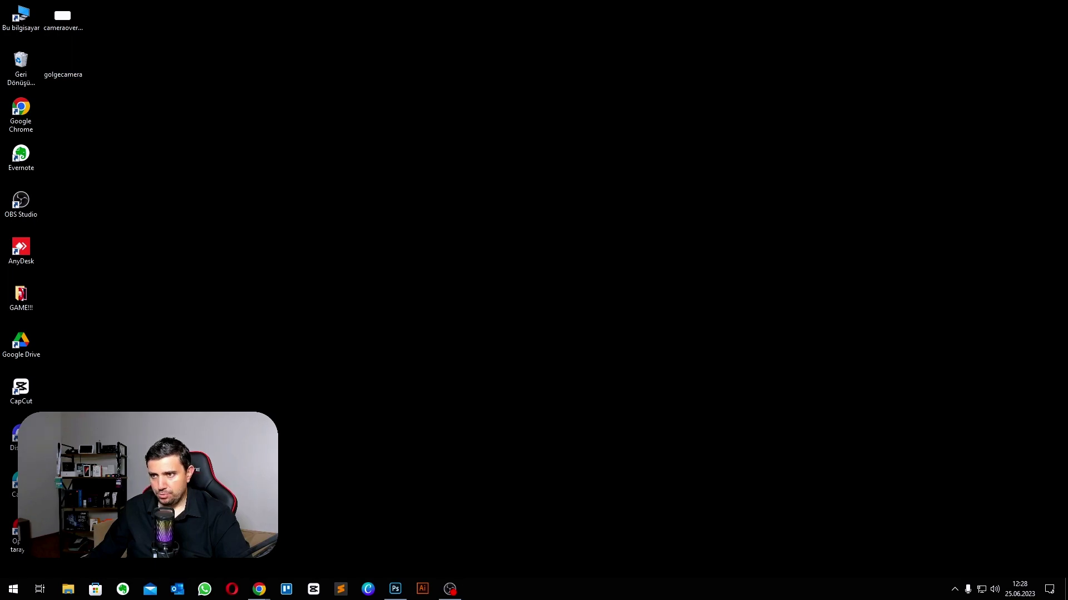
- Switch to OBS Studio and open the filters of the Logi Brio 4K camera source
left_click(449, 589)
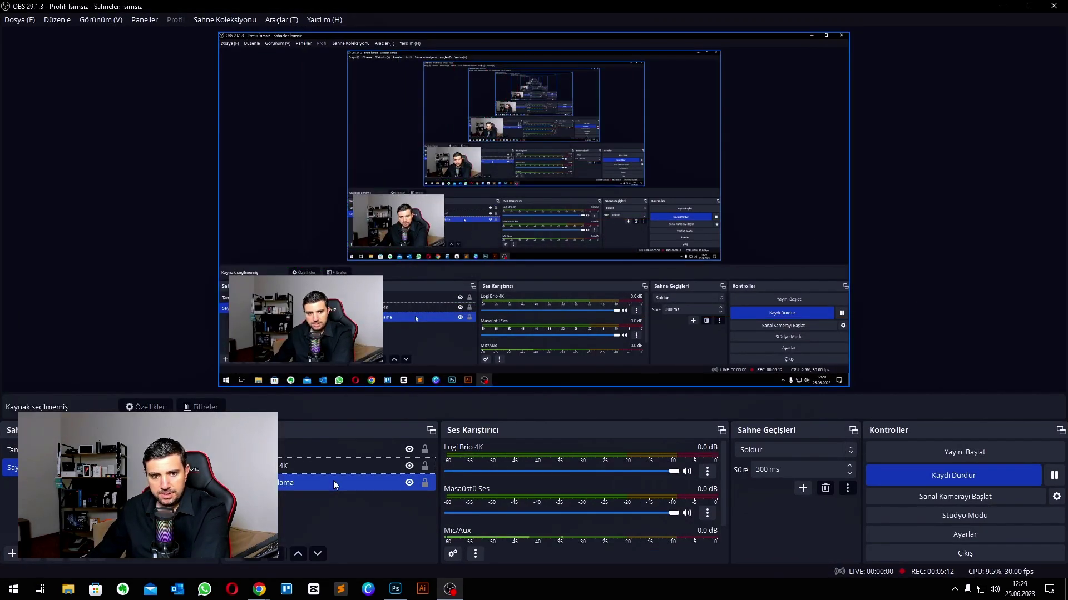
left_click(329, 328)
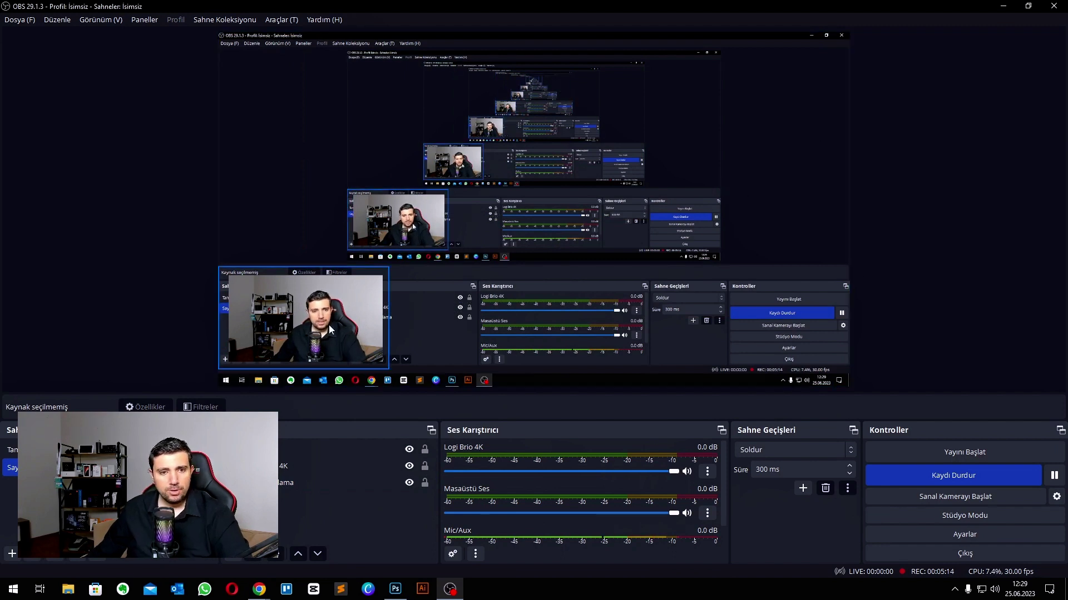
left_click(108, 302)
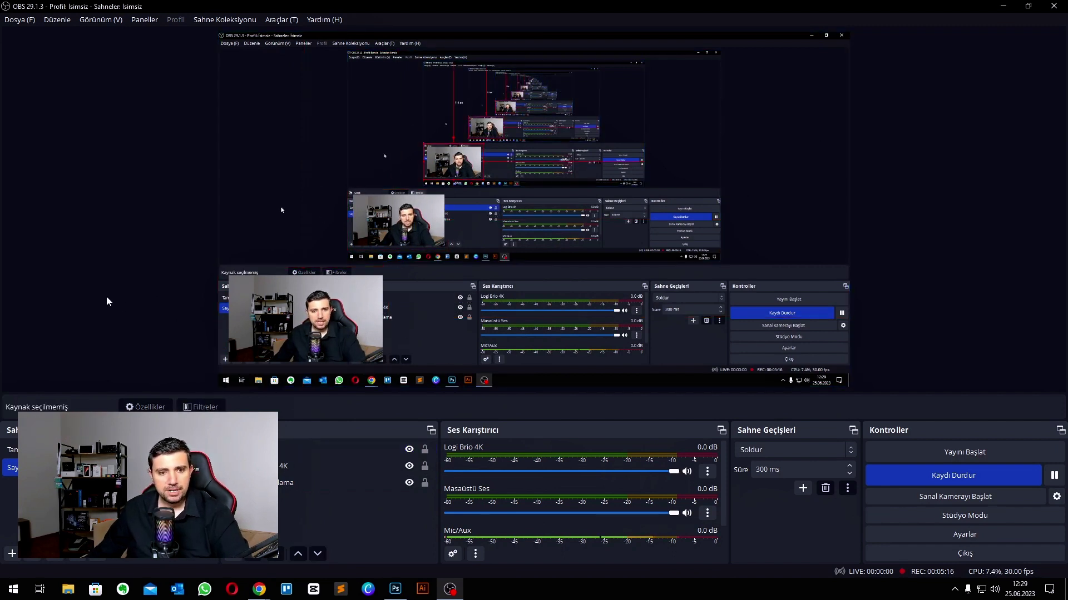
mouse_move(252, 589)
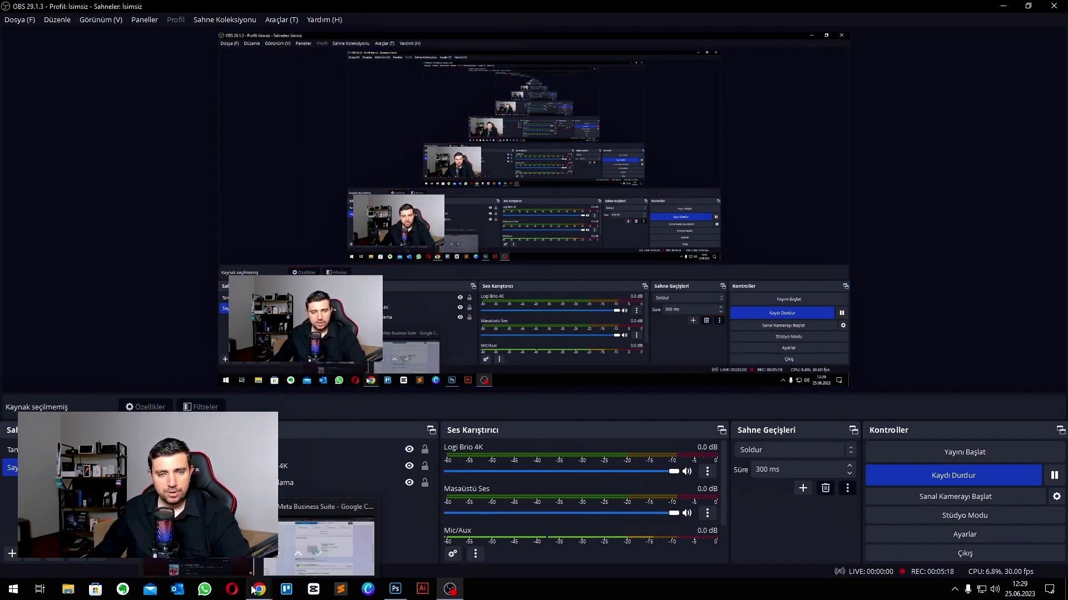
left_click(290, 470)
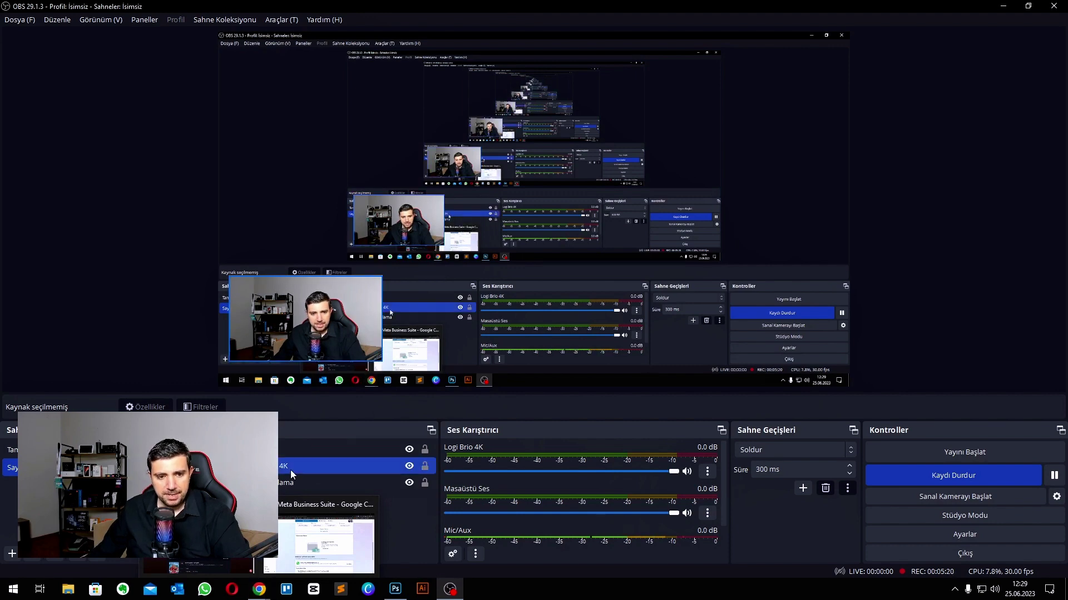
right_click(290, 469)
left_click(336, 440)
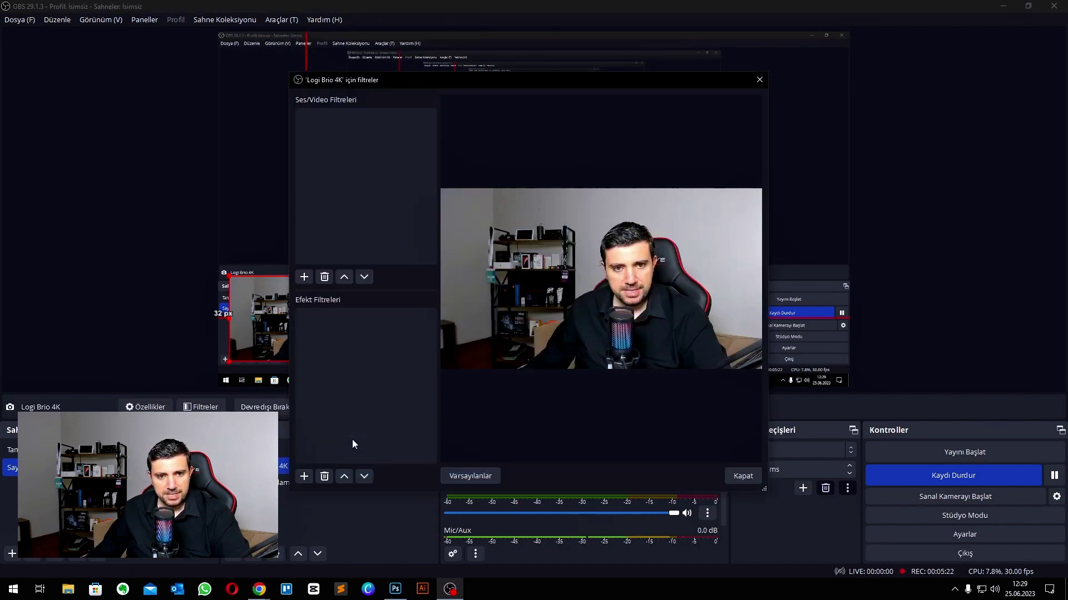
- Add a Görüntü Maskesi/Blend effect filter to the camera source under its default name
left_click(304, 477)
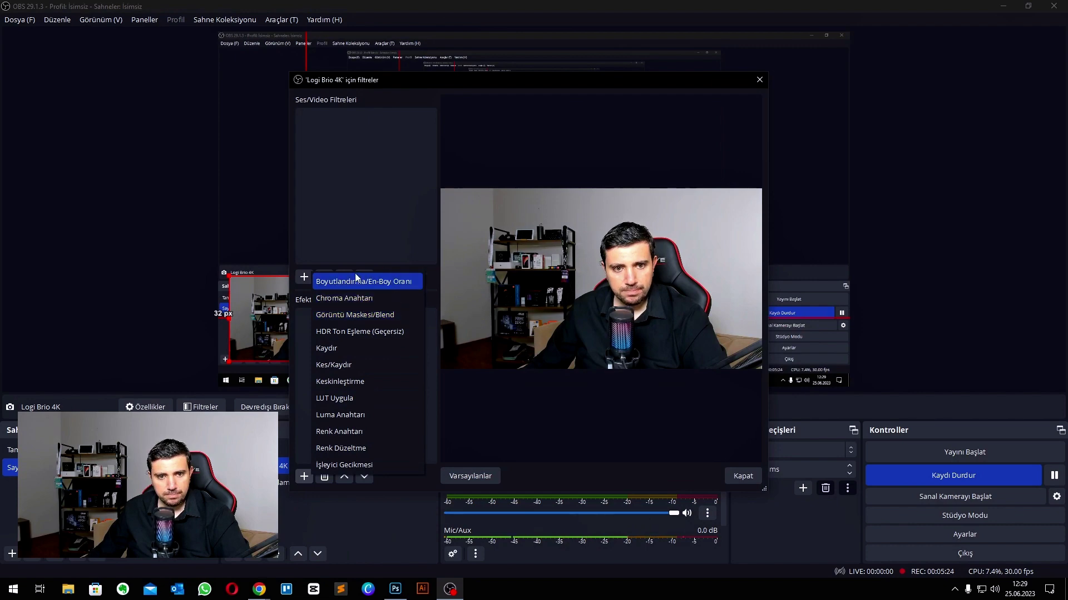
left_click(359, 315)
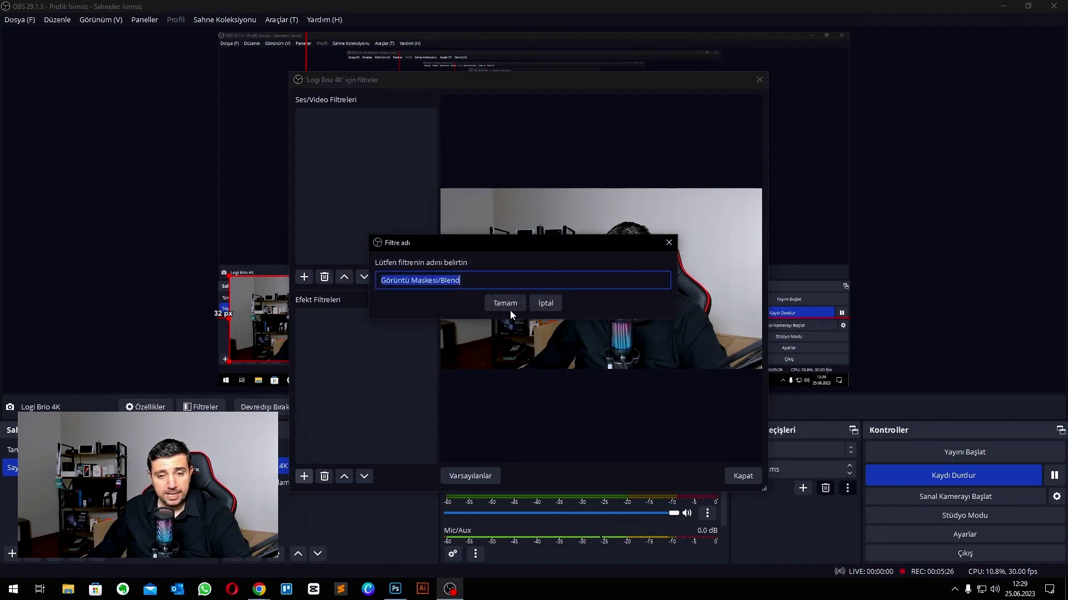
left_click(504, 303)
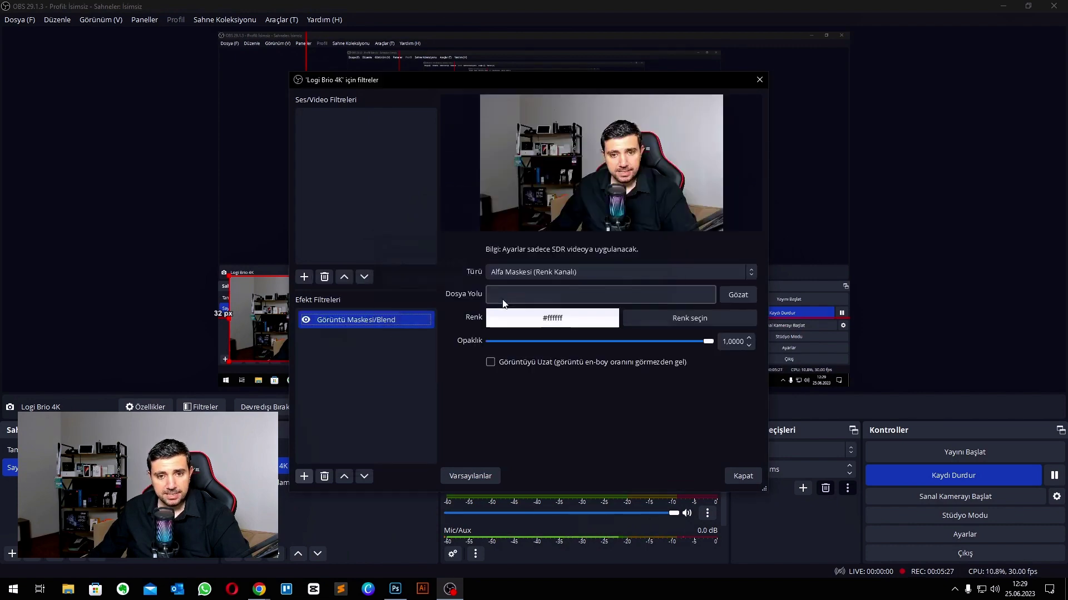
- Load cameraoverlay1 from the desktop as the filter's mask image and close the filter settings
left_click(738, 295)
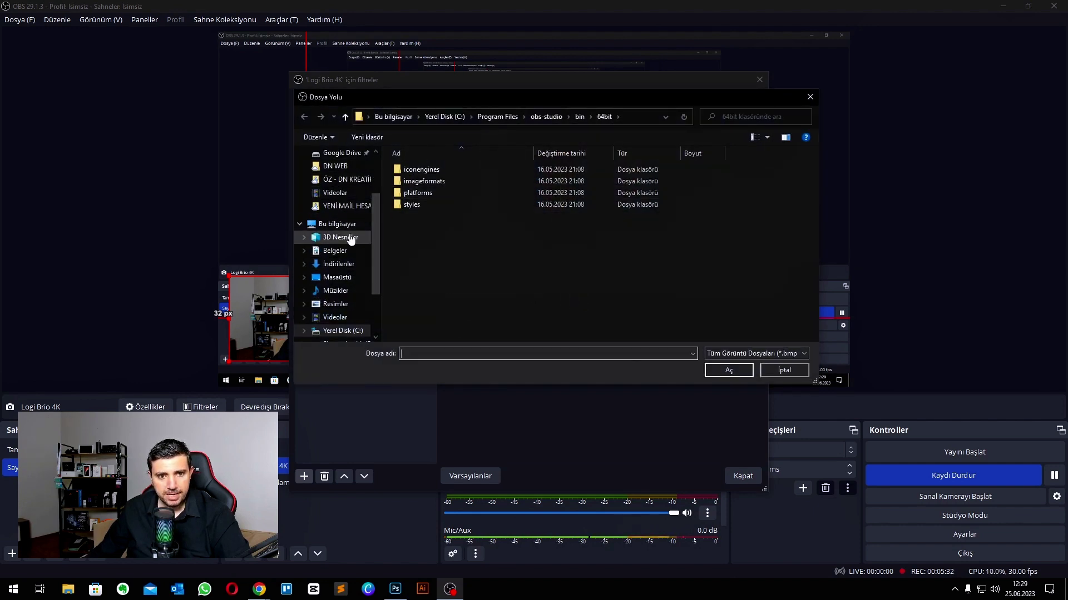
left_click(338, 277)
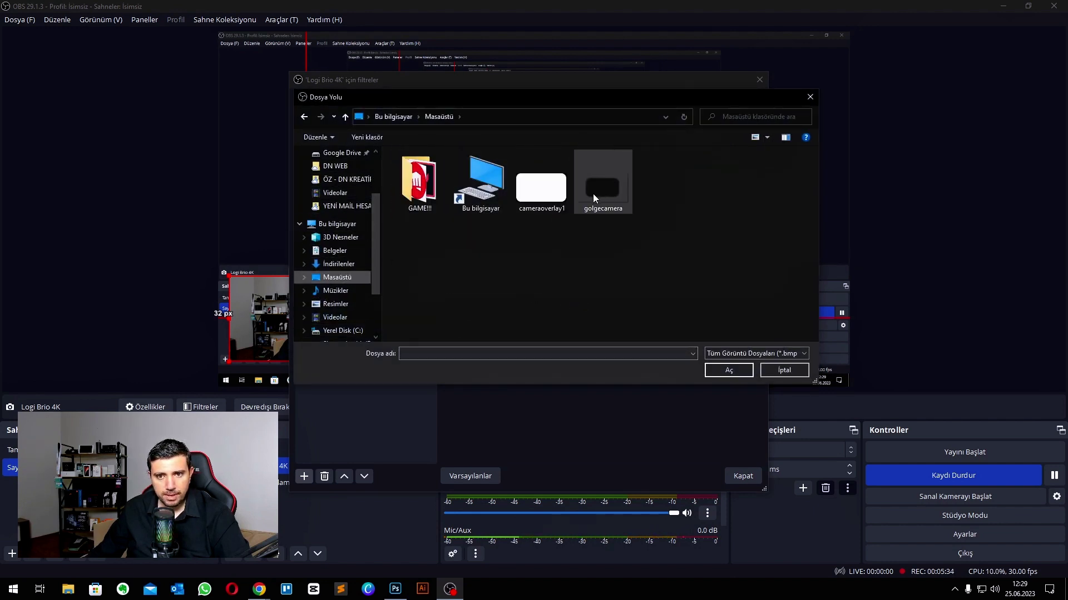
left_click(543, 211)
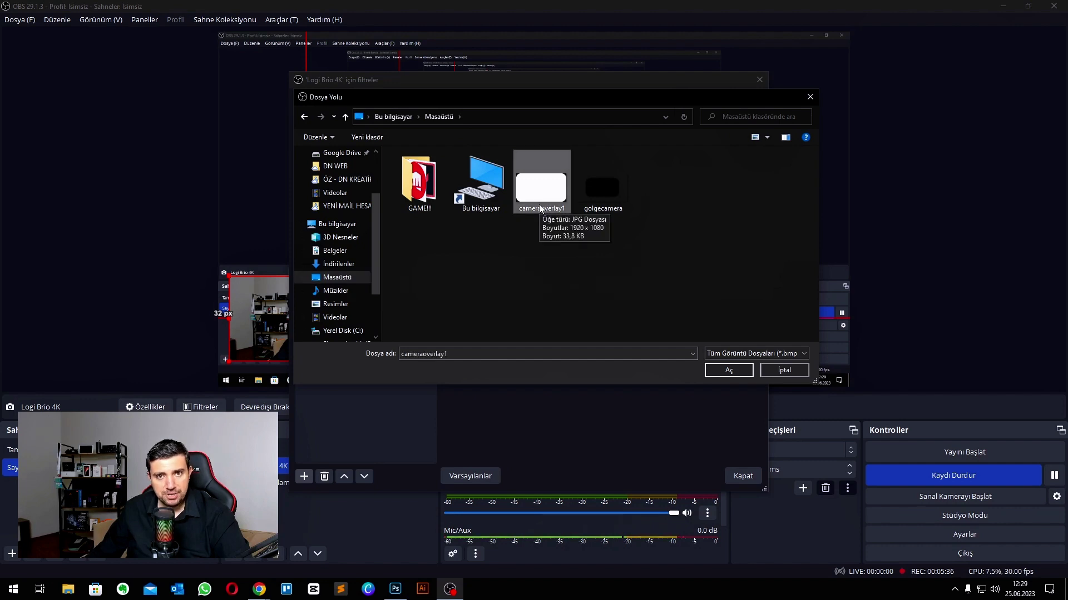
double_click(539, 208)
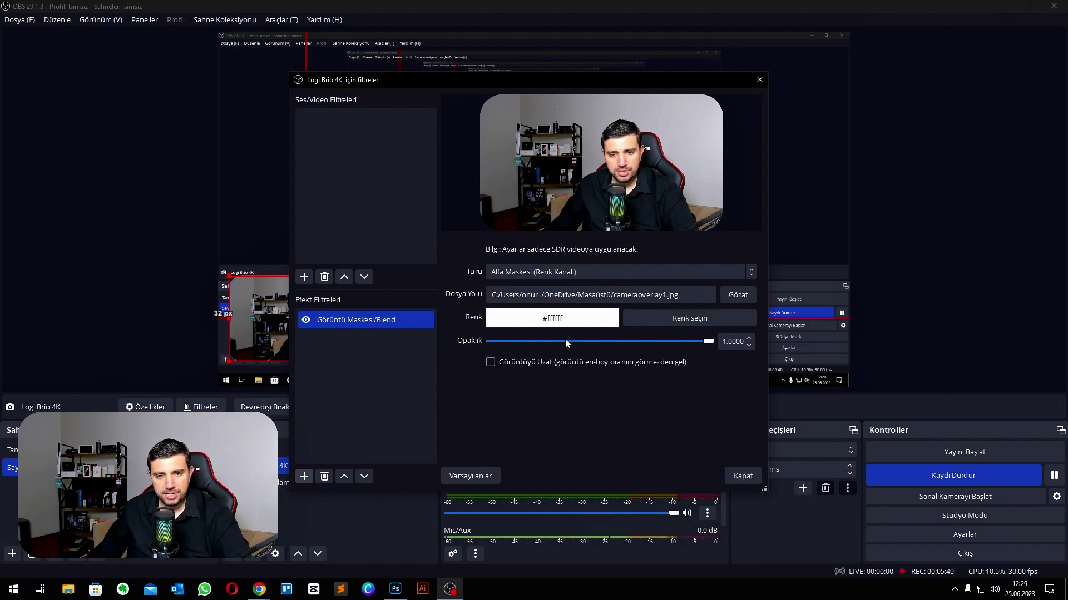
left_click(742, 477)
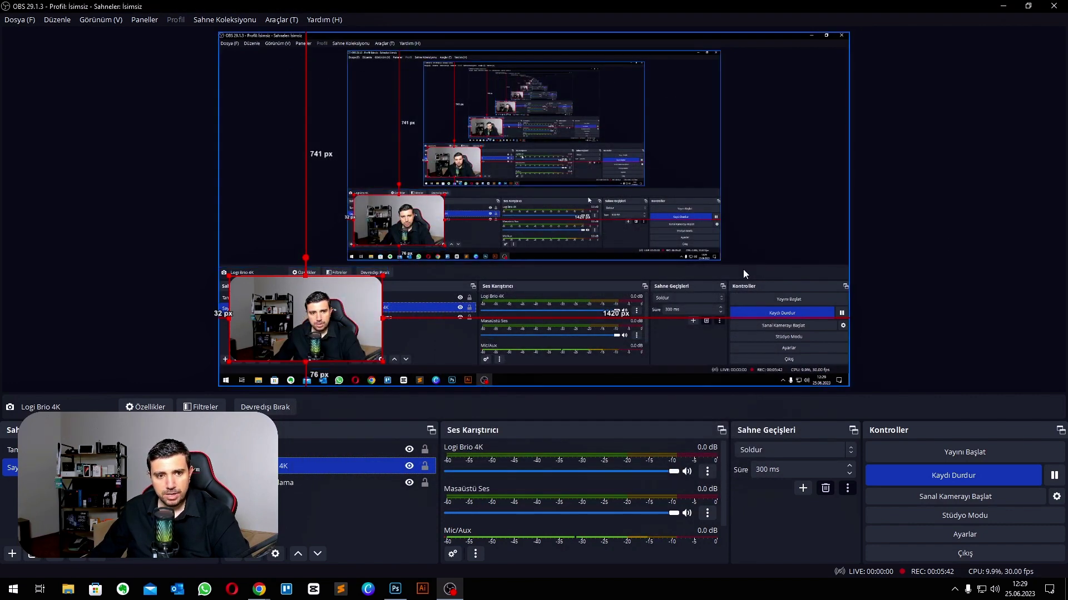
- Enlarge the camera group on the preview canvas so the webcam frame spans about one third of the canvas width
left_click(882, 245)
left_click(281, 292)
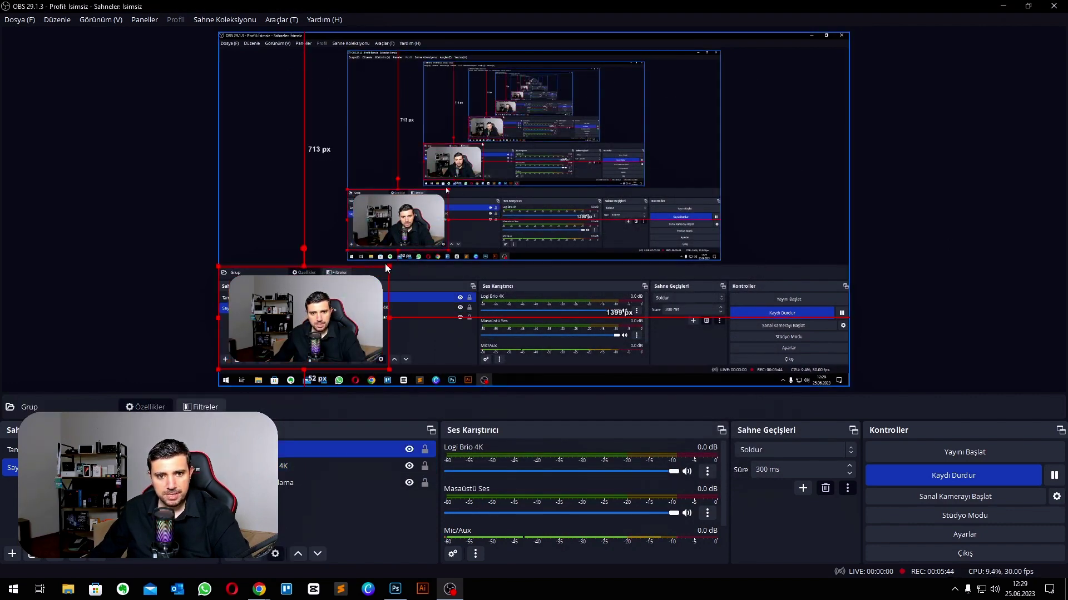
left_click(384, 264)
left_click(388, 270)
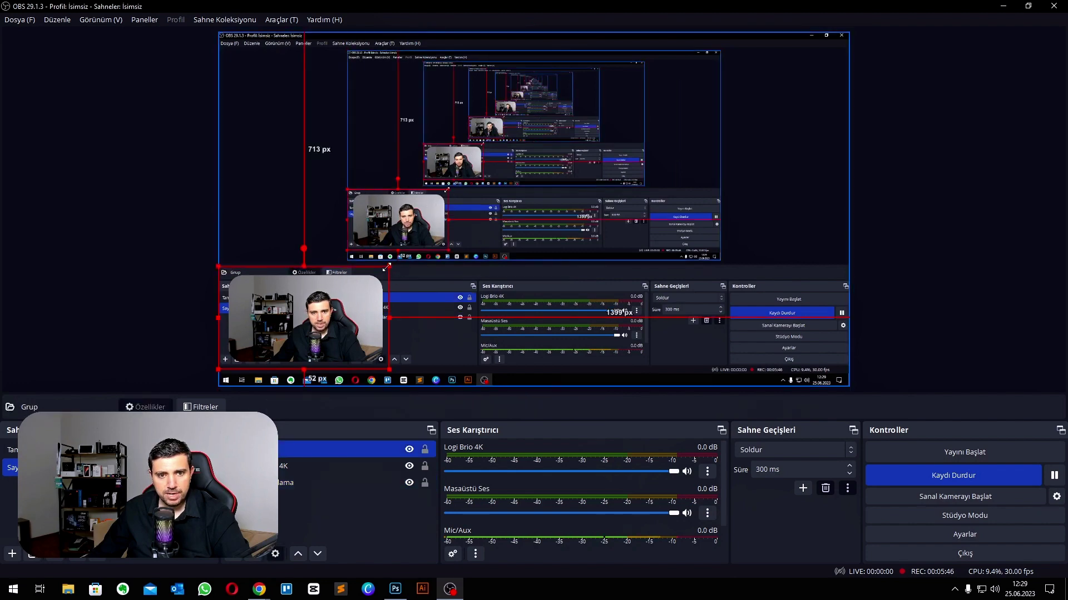
left_click_drag(388, 269, 567, 158)
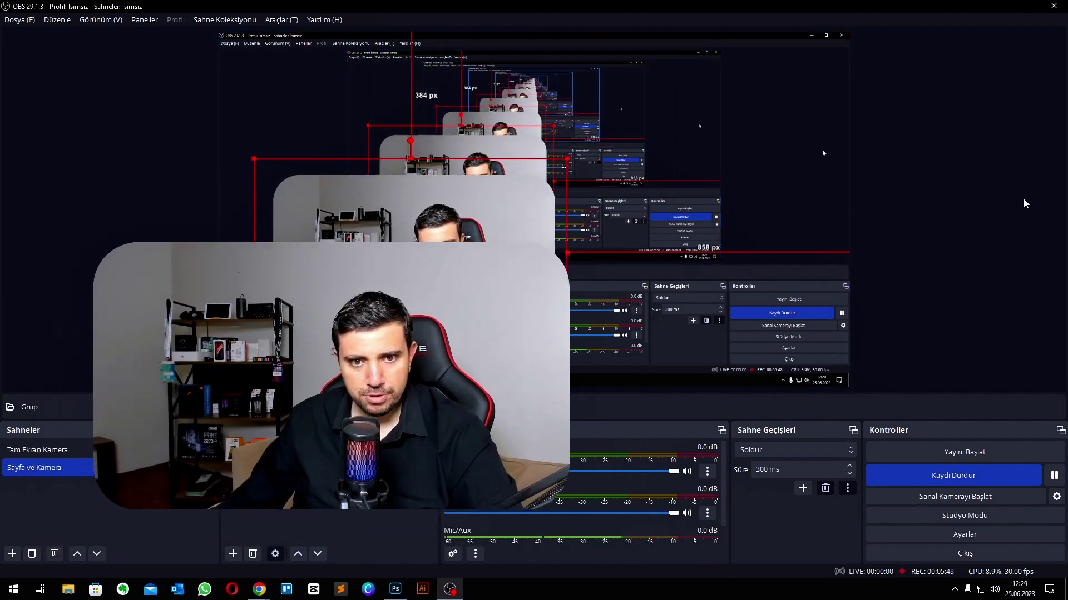
key("Escape")
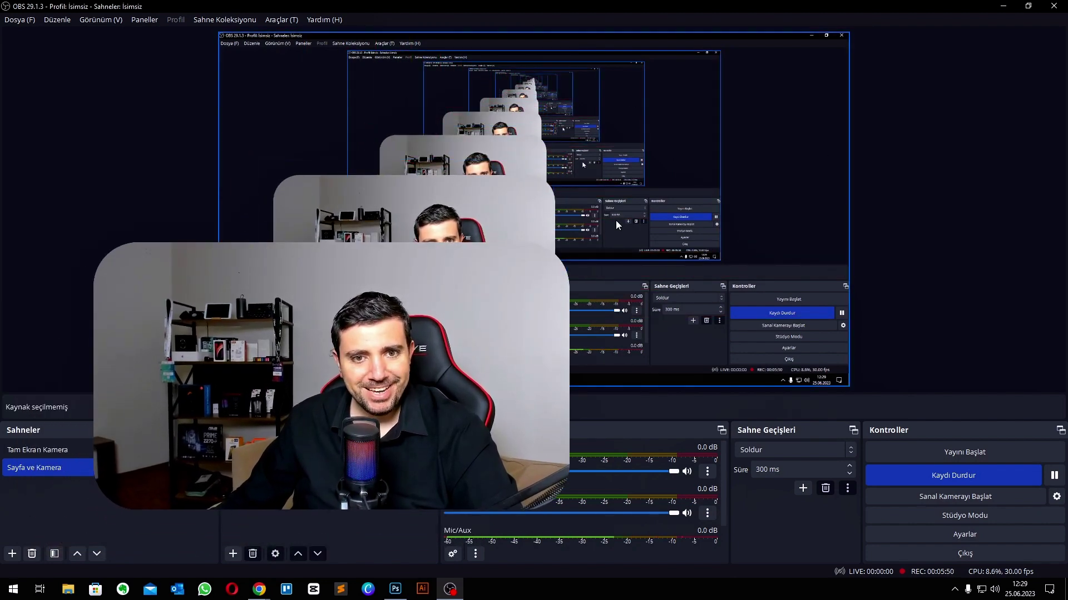
left_click(388, 269)
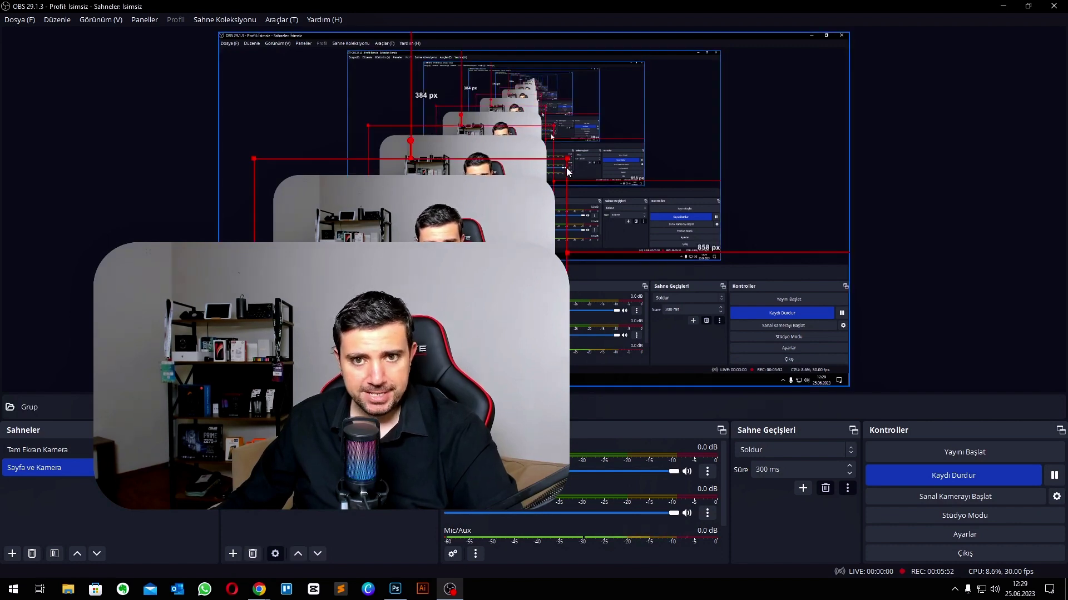
left_click_drag(567, 159, 482, 210)
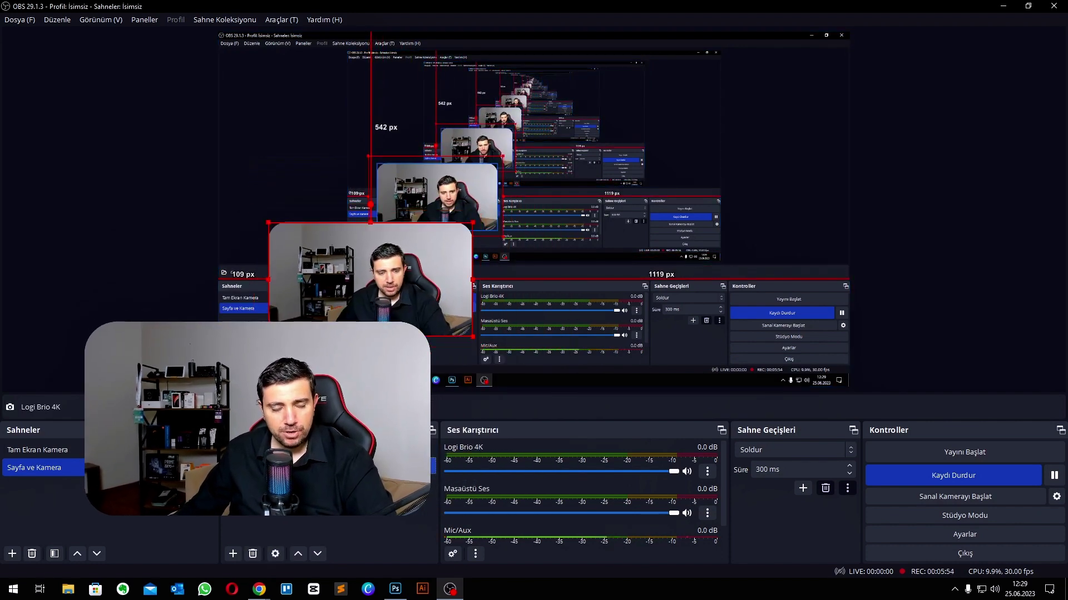
- Add a Resim image source under its default name to the Sayfa ve Kamera scene, using golgecamera from the desktop as its file
left_click(286, 517)
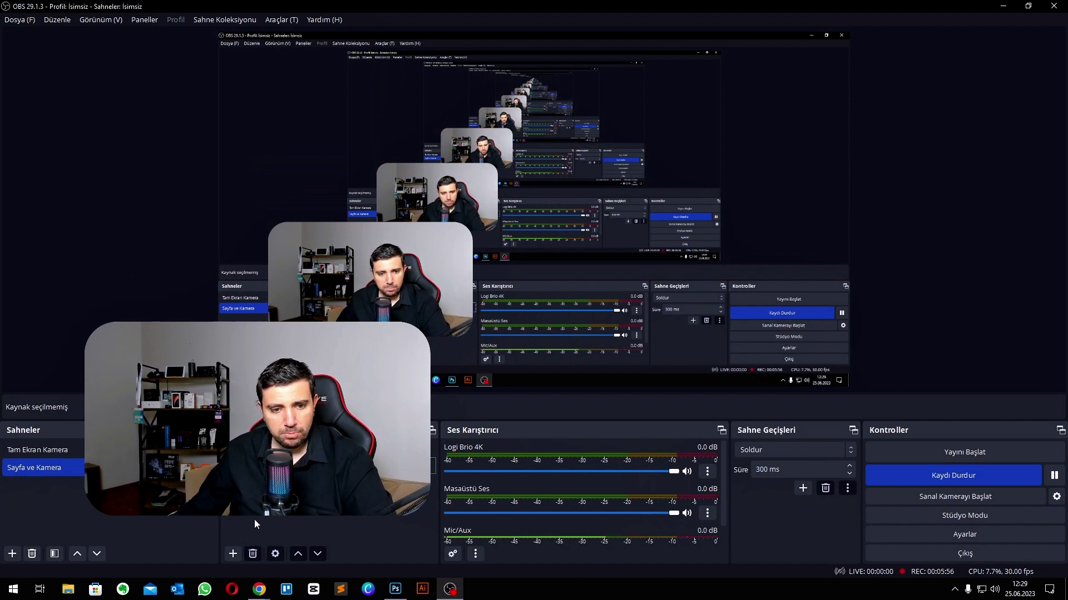
left_click(232, 554)
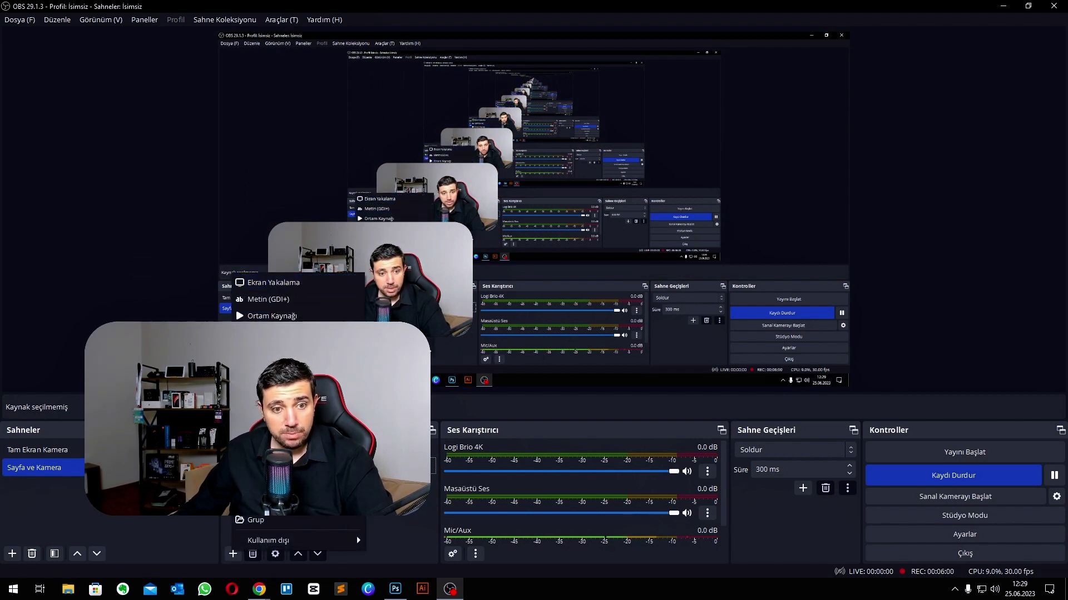
left_click(266, 382)
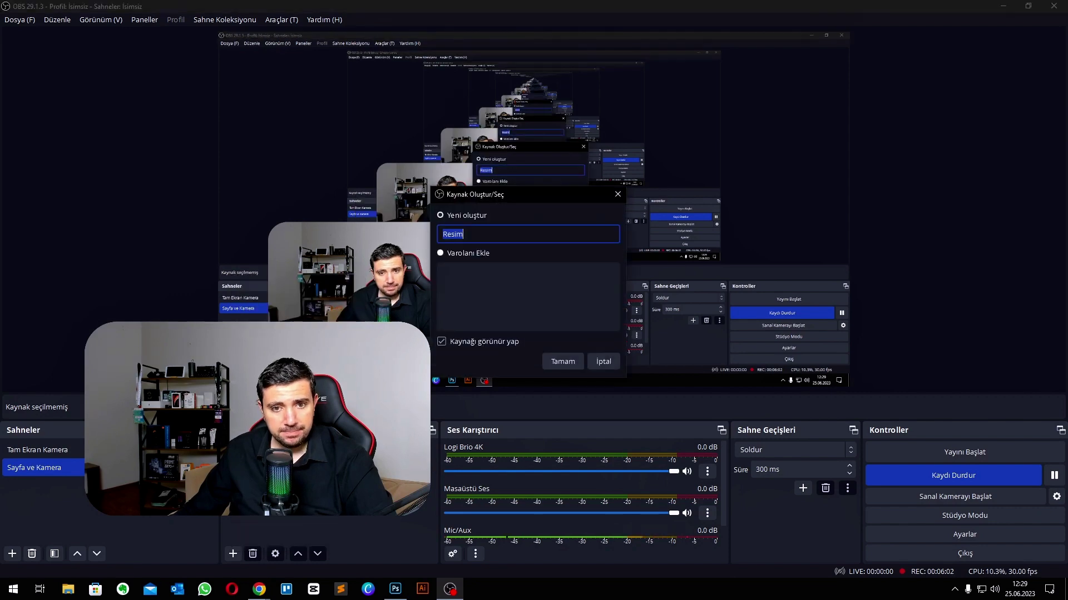
left_click(565, 362)
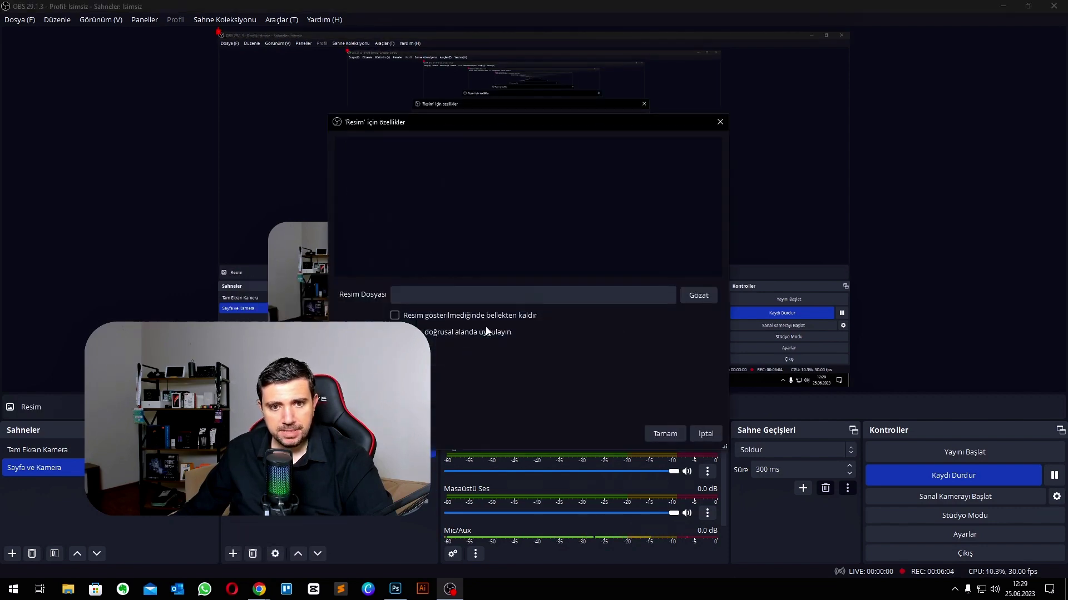
left_click(698, 295)
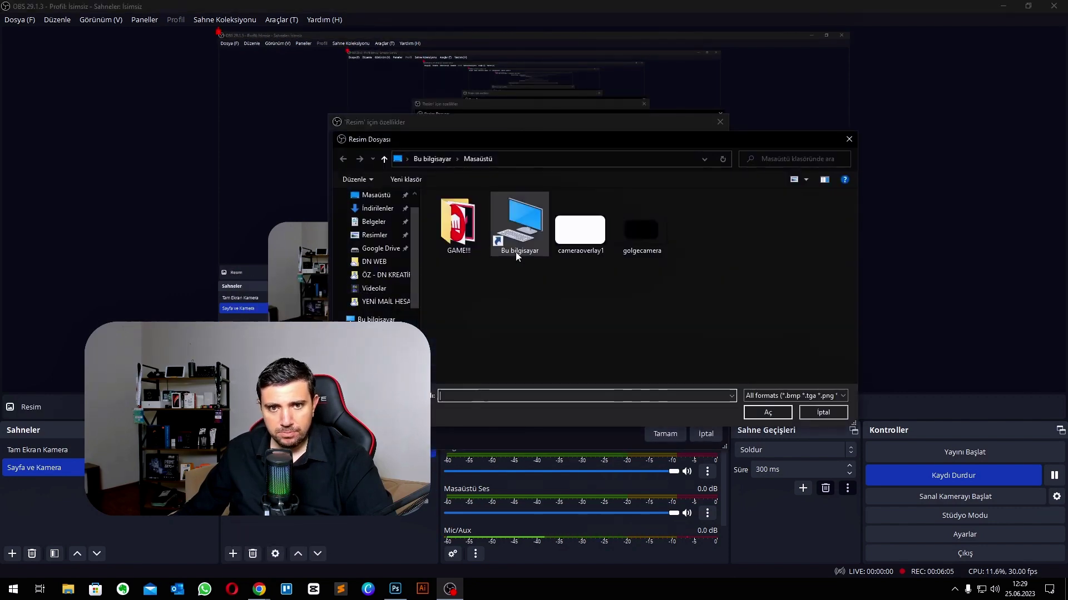
double_click(646, 235)
left_click(670, 433)
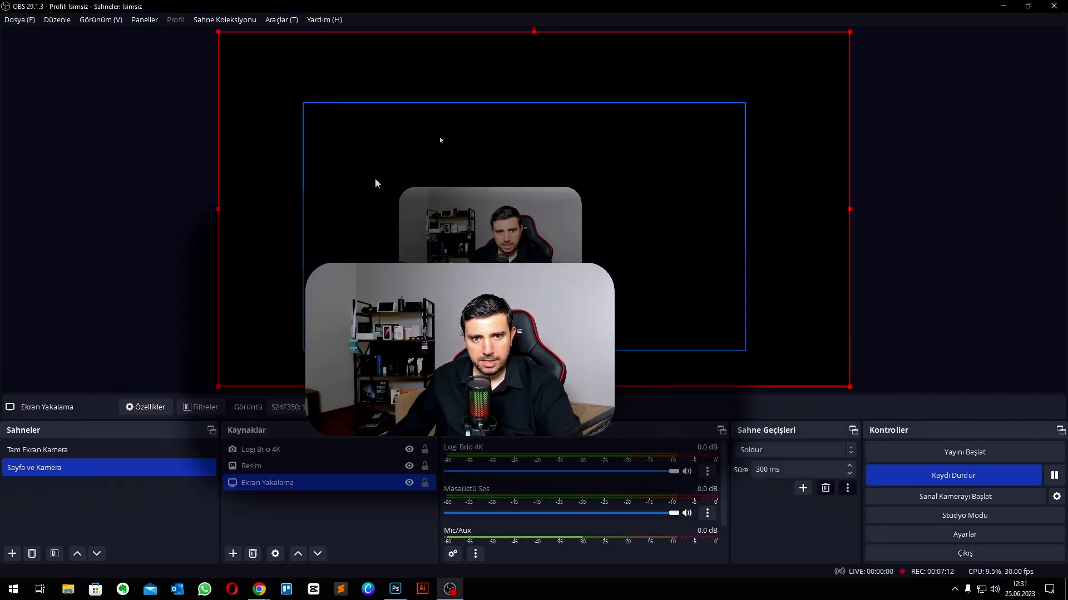